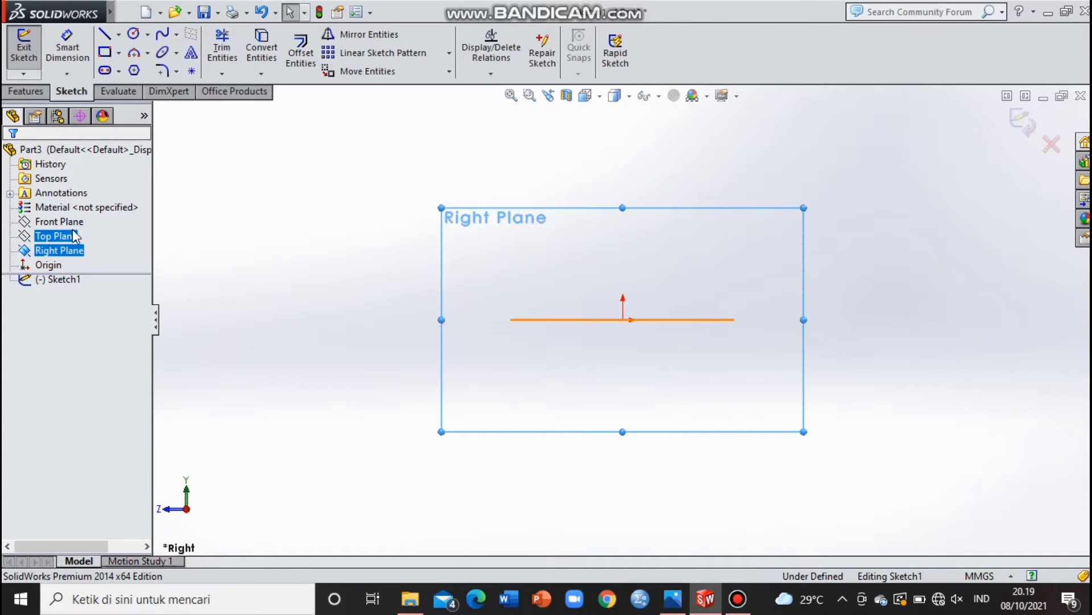
Deselect the Top Plane while Sketch1 on the Right Plane is open.
{"action": "left_click", "coordinate": [159, 119]}
Draw 48 mm and 20 mm circles both centred on the origin, discarding an extra circle.
{"action": "left_click", "coordinate": [148, 35]}
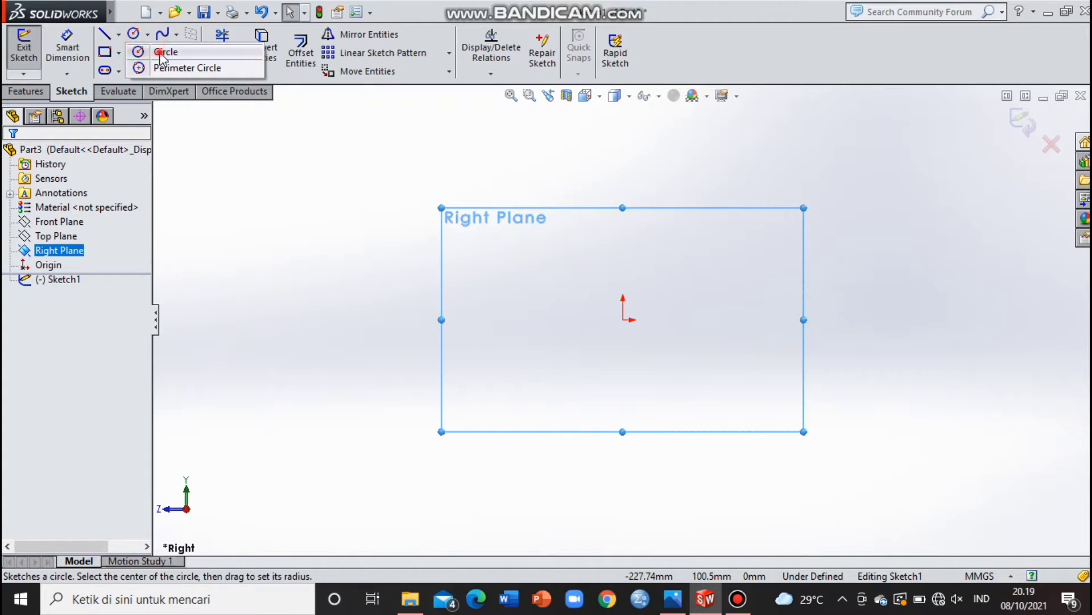
{"action": "left_click", "coordinate": [623, 319]}
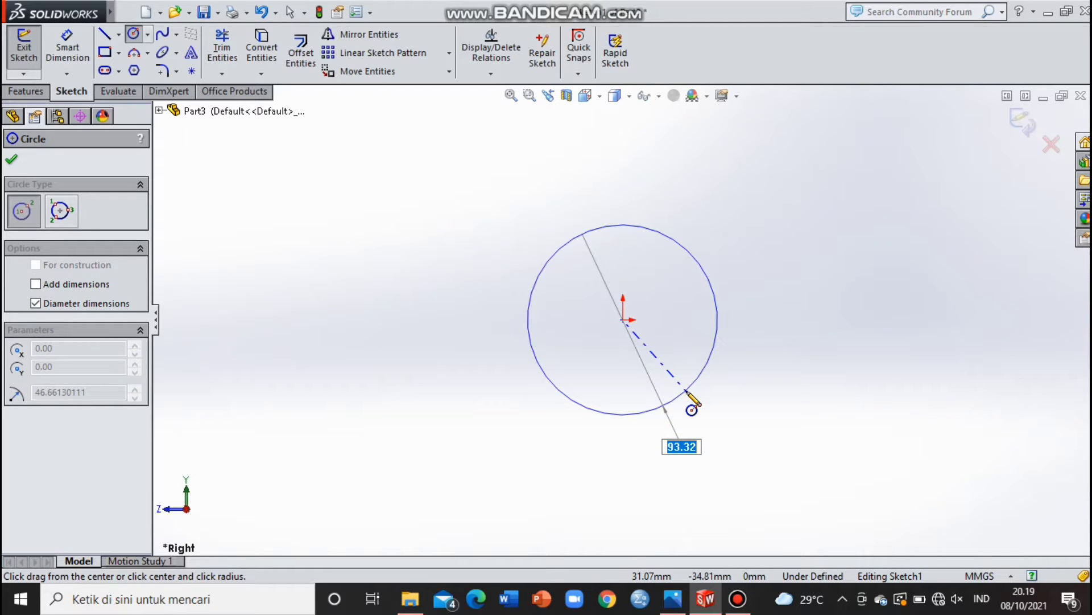
{"action": "key", "text": "Return"}
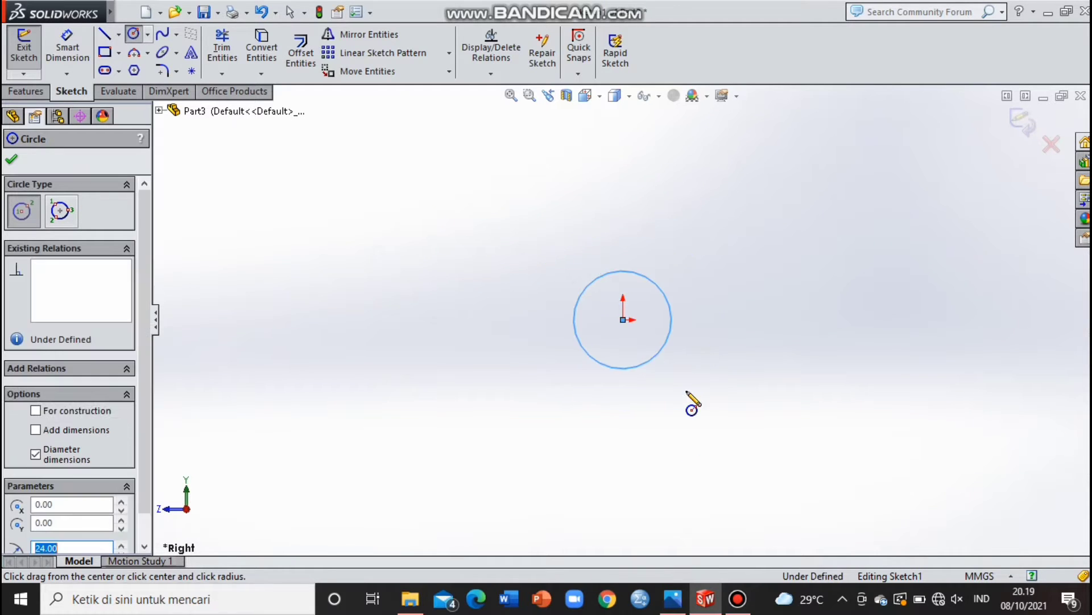
{"action": "left_click", "coordinate": [623, 320]}
{"action": "type", "text": "20"}
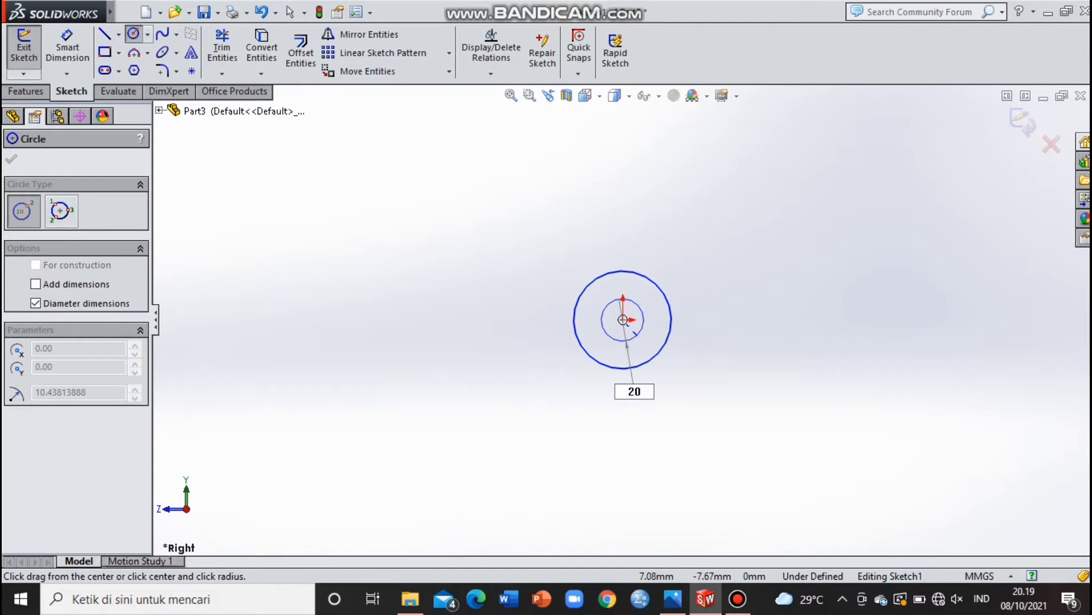
{"action": "key", "text": "Return"}
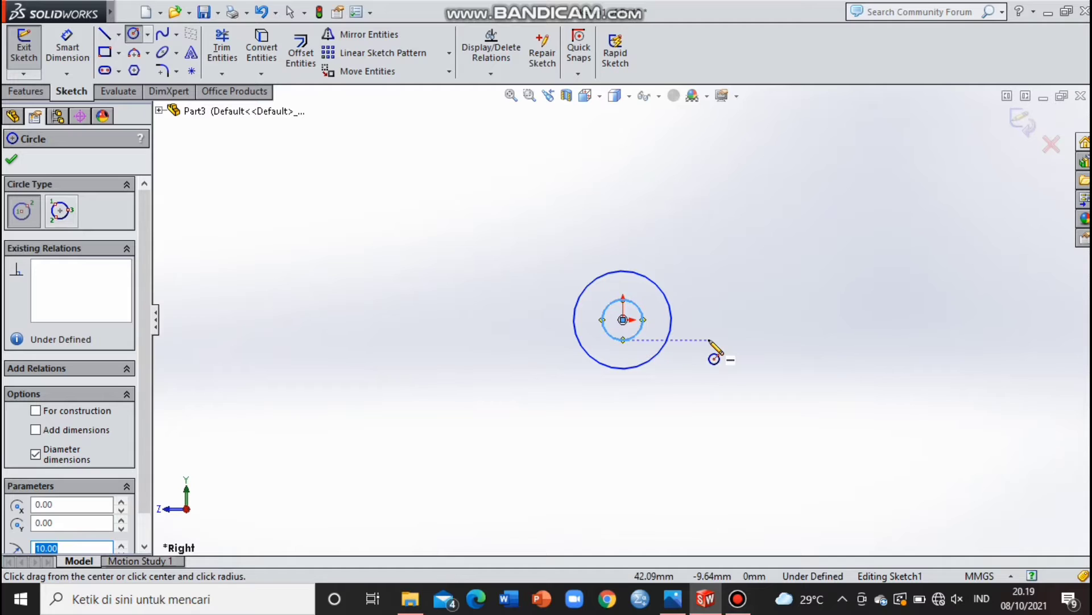
{"action": "key", "text": "z"}
{"action": "scroll", "coordinate": [694, 348], "scroll_direction": "down", "scroll_amount": 4}
{"action": "scroll", "coordinate": [673, 292], "scroll_direction": "down", "scroll_amount": 1}
{"action": "scroll", "coordinate": [577, 245], "scroll_direction": "down", "scroll_amount": 2}
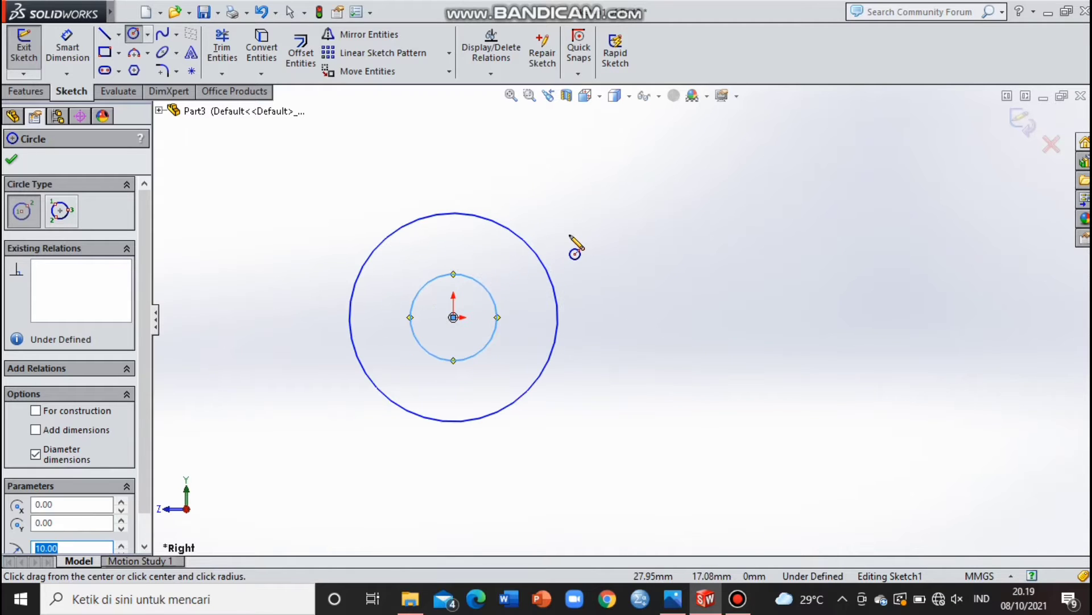
{"action": "left_click", "coordinate": [349, 317]}
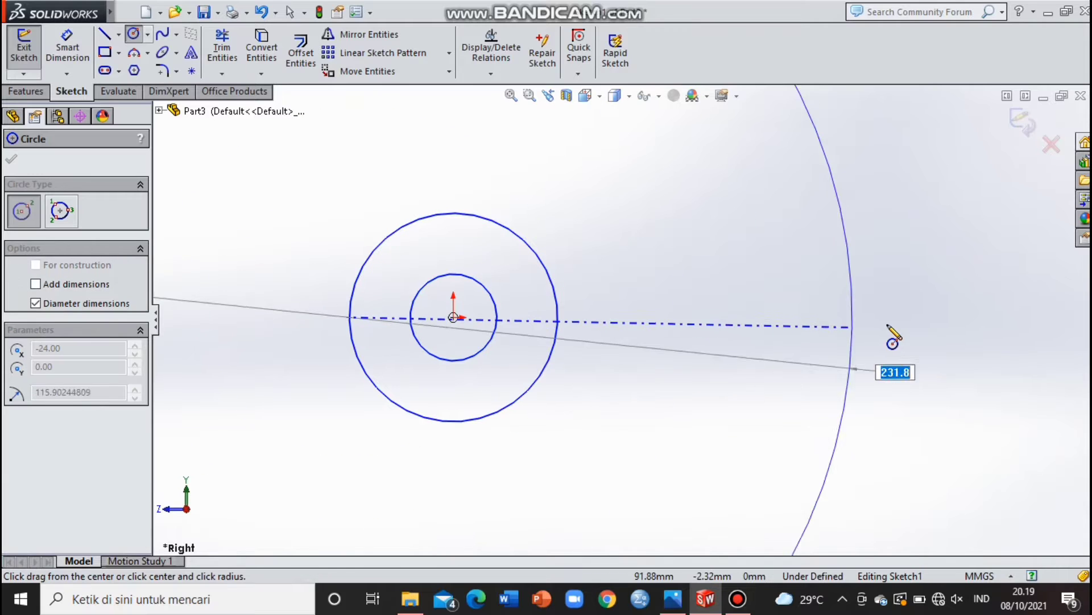
{"action": "key", "text": "Escape"}
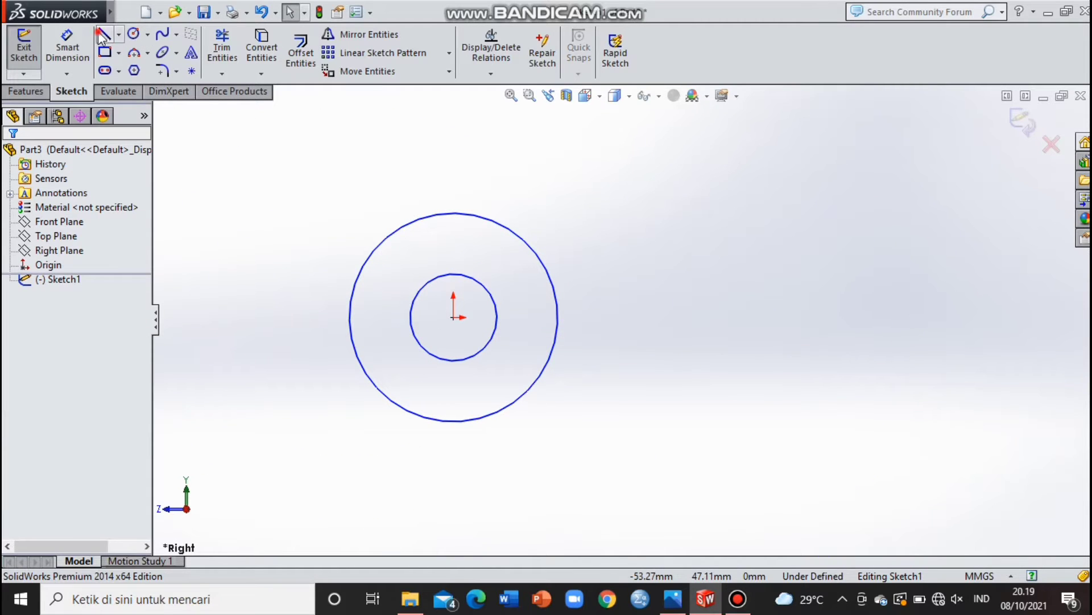
Draw a 160 mm horizontal line from the outer circle's left edge through the centre.
{"action": "key", "text": "l"}
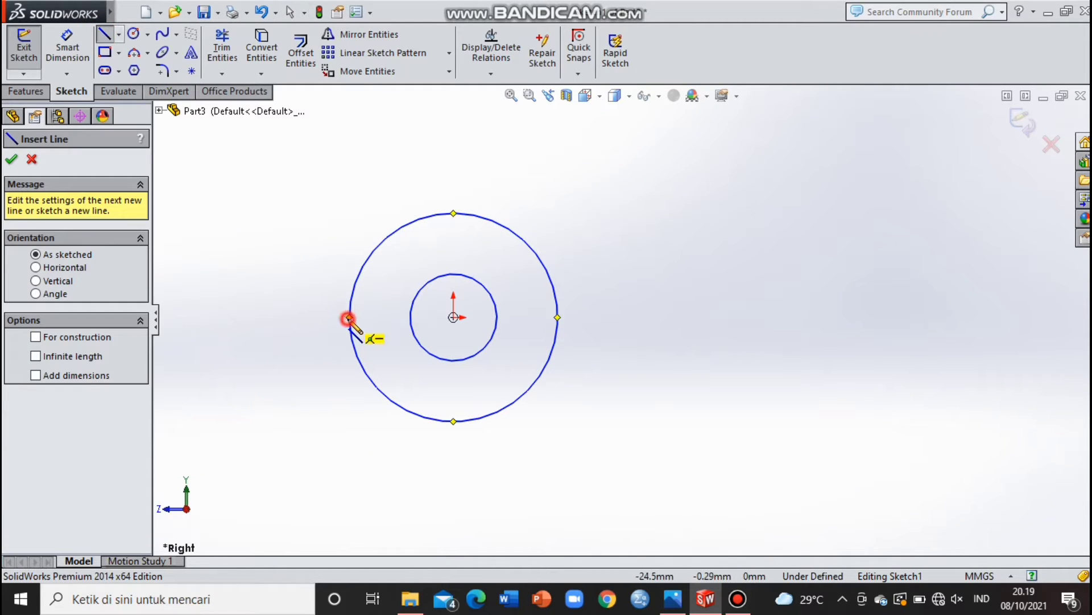
{"action": "left_click", "coordinate": [349, 317]}
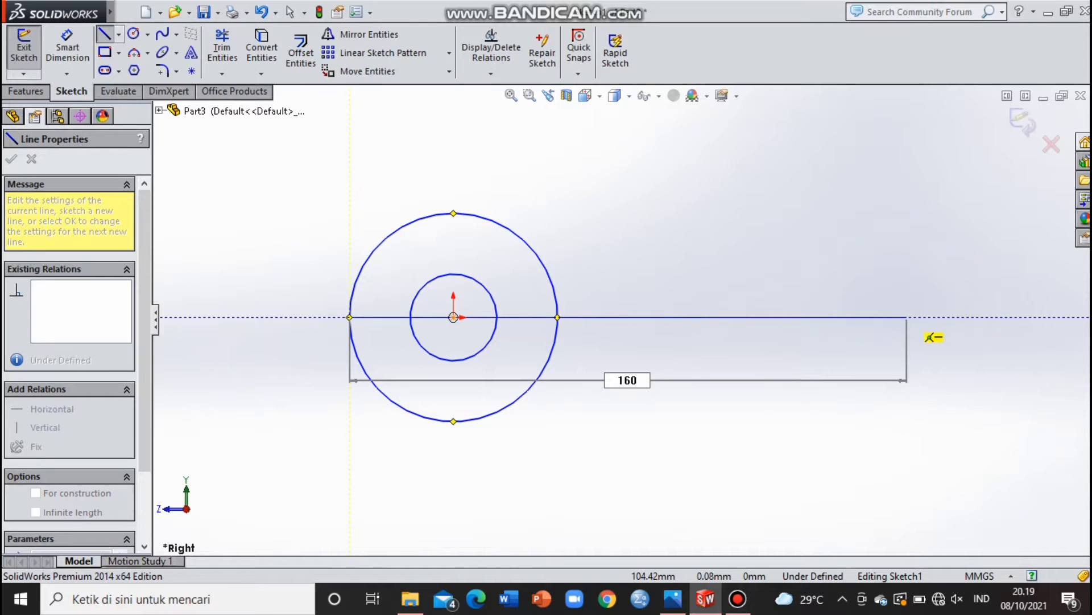
{"action": "double_click", "coordinate": [1044, 317]}
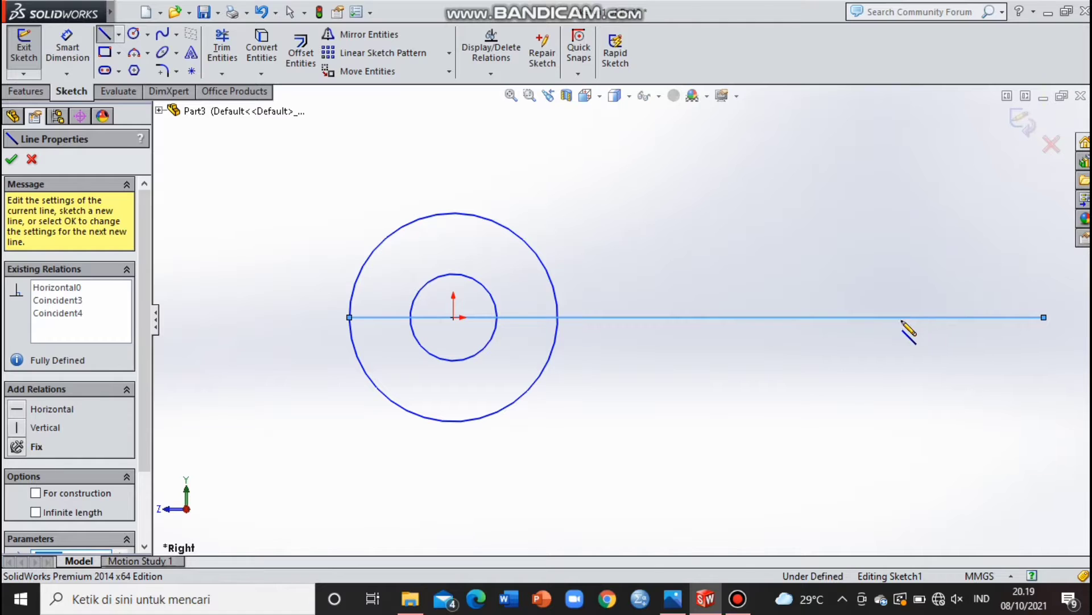
{"action": "key", "text": "Escape"}
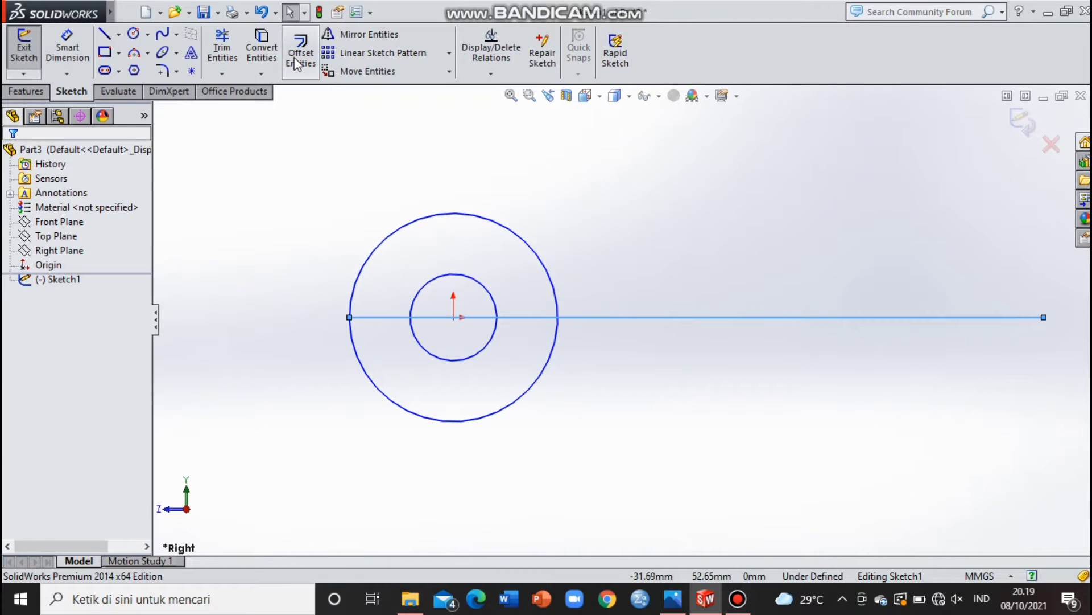
Offset the line 24 mm downward and delete the original centre line.
{"action": "left_click", "coordinate": [297, 61]}
{"action": "type", "text": "24"}
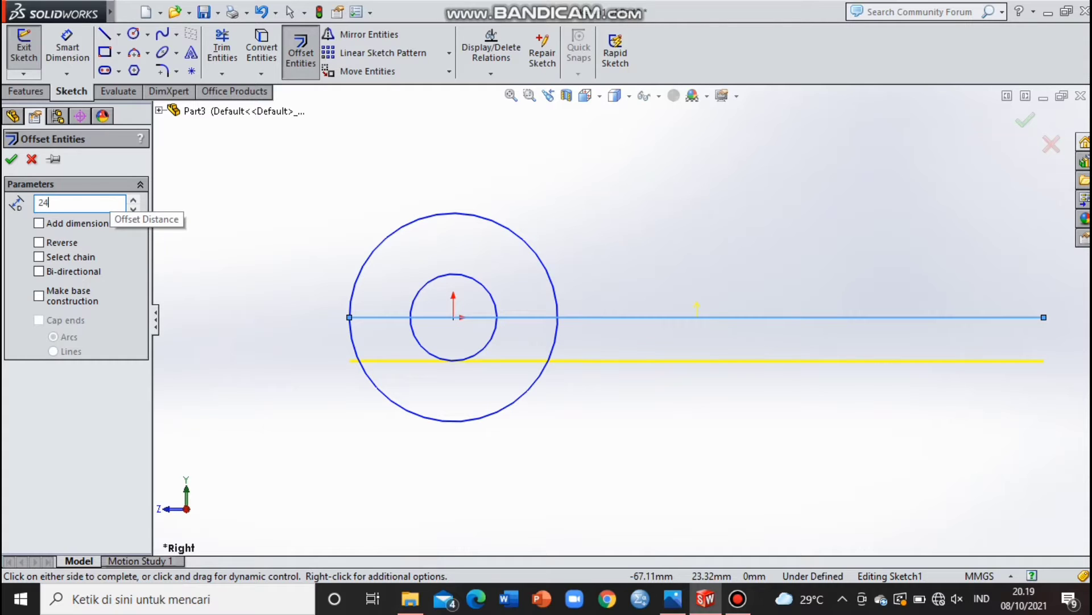
{"action": "key", "text": "Return"}
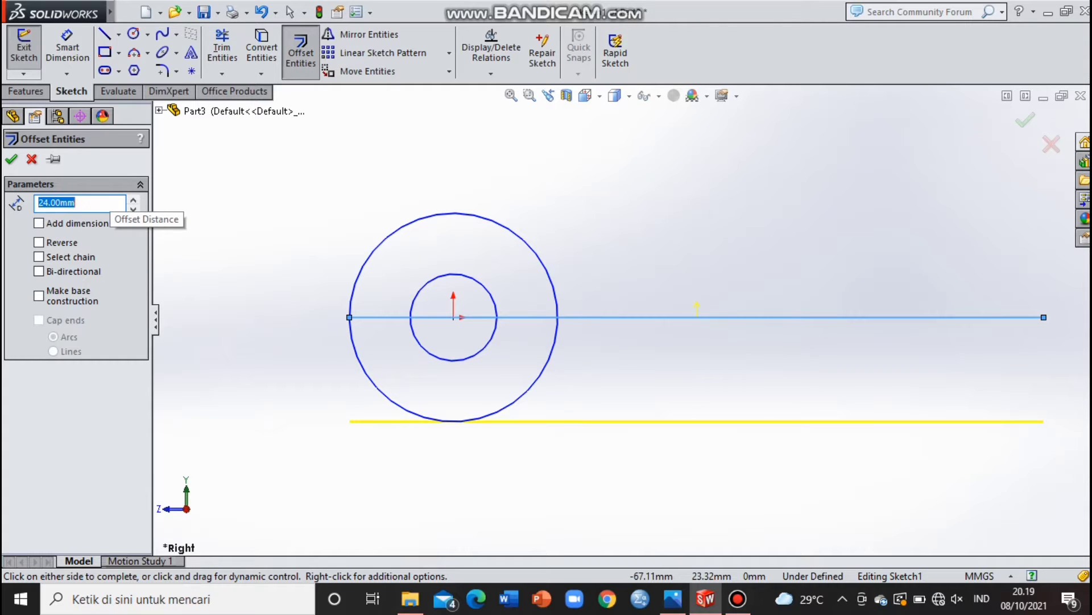
{"action": "left_click", "coordinate": [12, 161]}
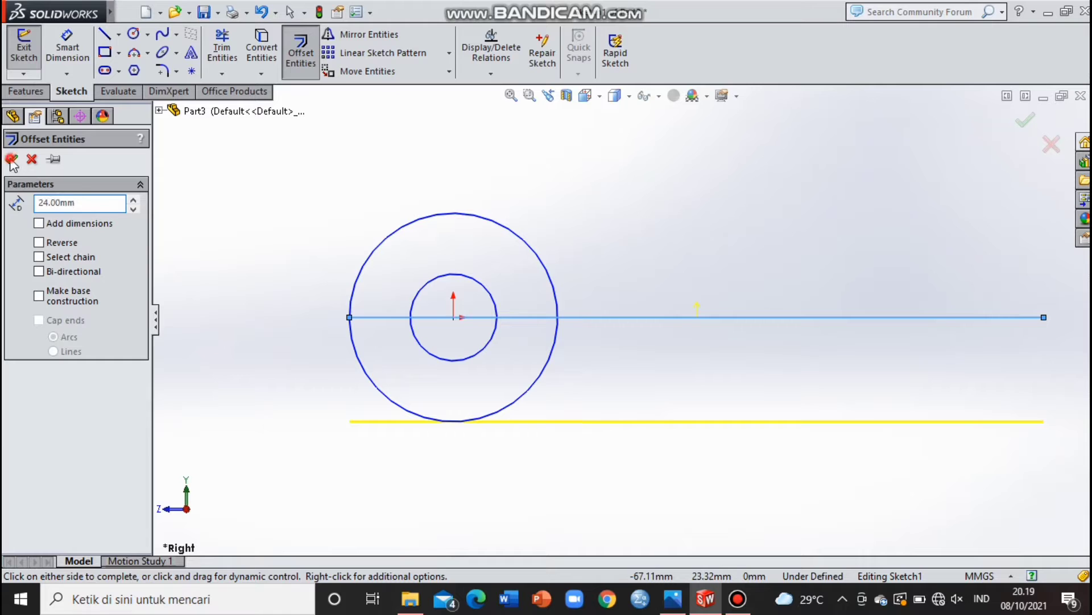
{"action": "left_click", "coordinate": [508, 318]}
{"action": "key", "text": "Delete"}
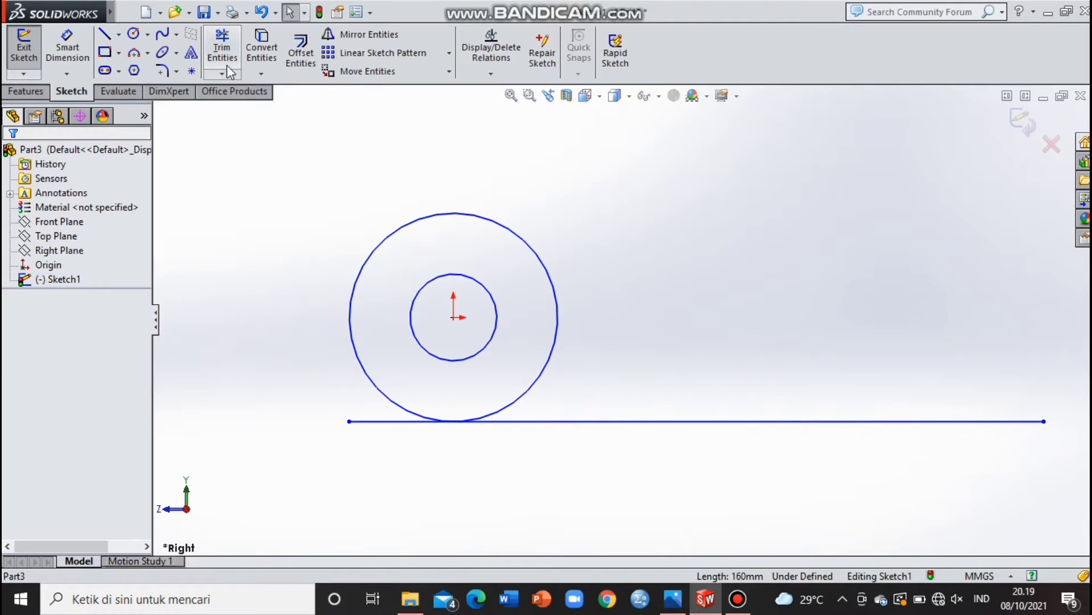
Trim away the bottom line's portion left of the outer circle.
{"action": "left_click", "coordinate": [222, 51]}
{"action": "left_click", "coordinate": [369, 421]}
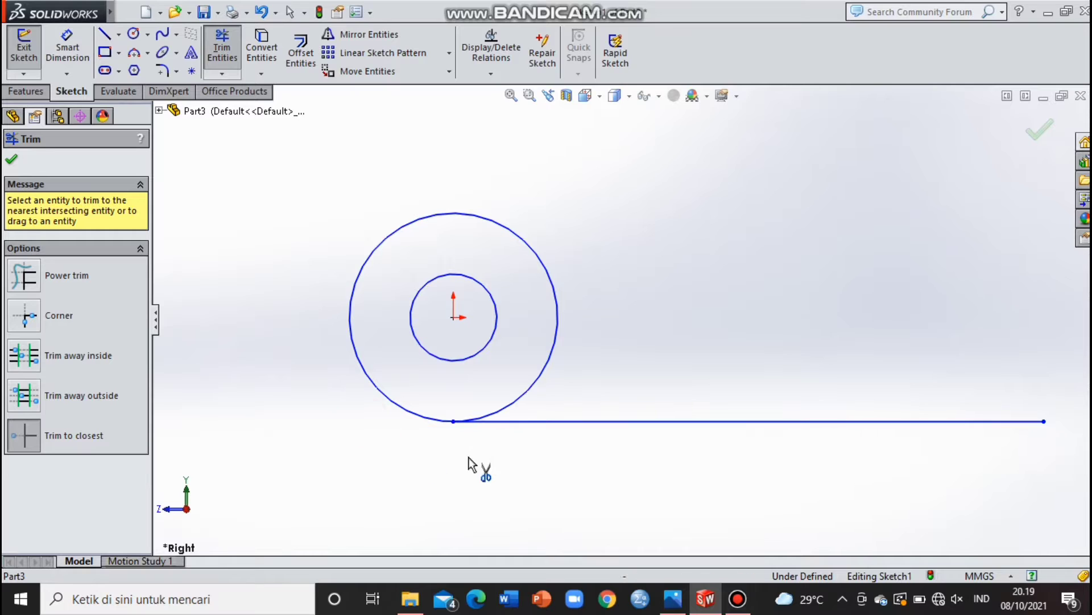
{"action": "scroll", "coordinate": [475, 460], "scroll_direction": "down", "scroll_amount": 1}
{"action": "scroll", "coordinate": [501, 450], "scroll_direction": "up", "scroll_amount": 3}
{"action": "scroll", "coordinate": [899, 257], "scroll_direction": "down", "scroll_amount": 2}
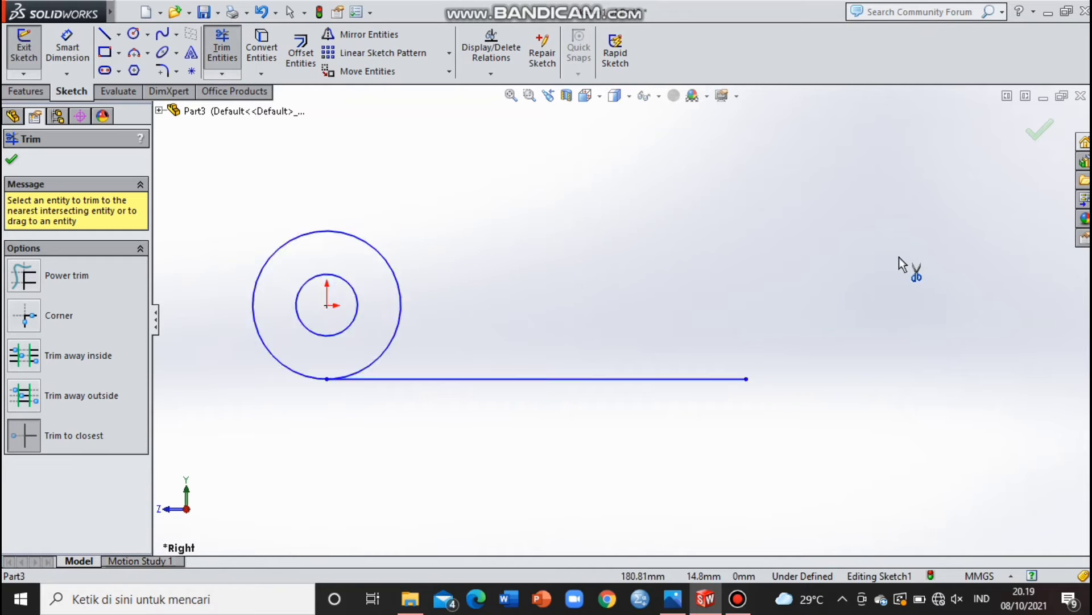
{"action": "scroll", "coordinate": [824, 308], "scroll_direction": "down", "scroll_amount": 1}
{"action": "scroll", "coordinate": [822, 309], "scroll_direction": "up", "scroll_amount": 1}
{"action": "key", "text": "Escape"}
{"action": "key", "text": "Escape"}
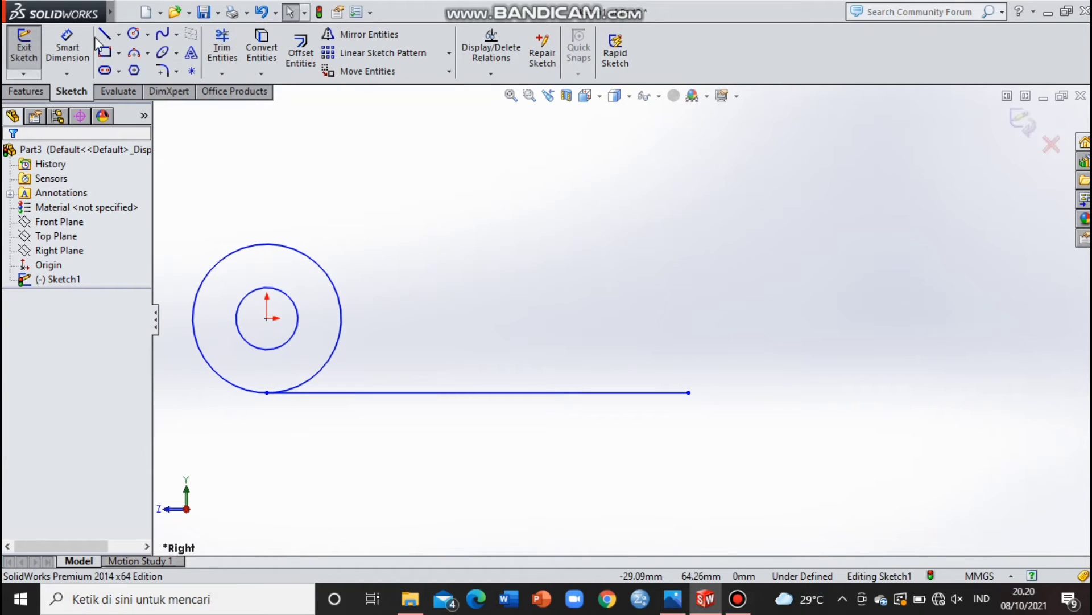
From the base line's right end, draw an upright edge, a 30 mm top edge and a 40 mm drop.
{"action": "left_click", "coordinate": [104, 36]}
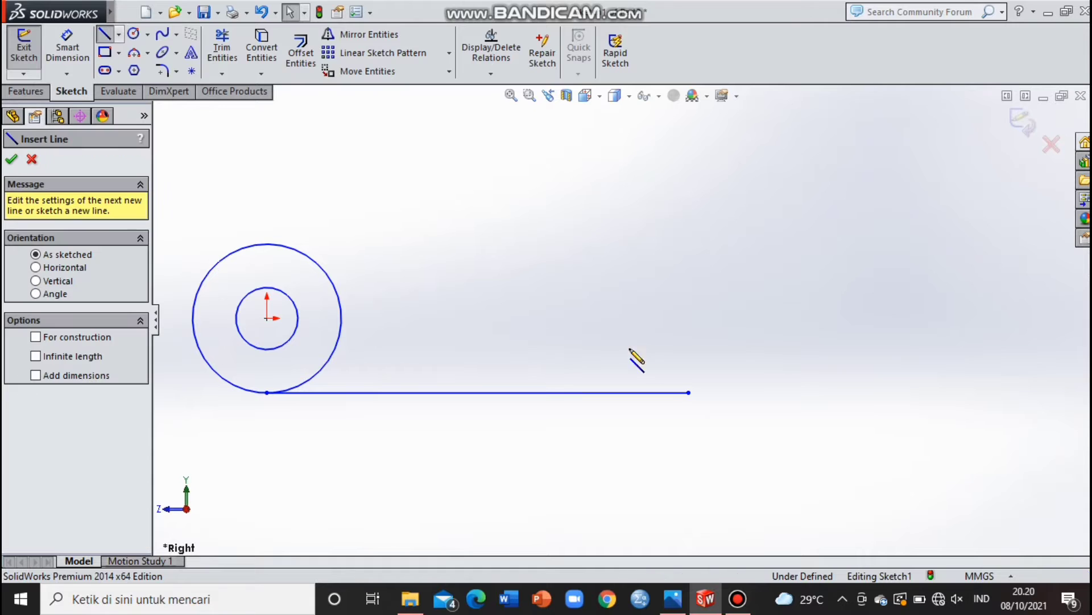
{"action": "left_click", "coordinate": [688, 392]}
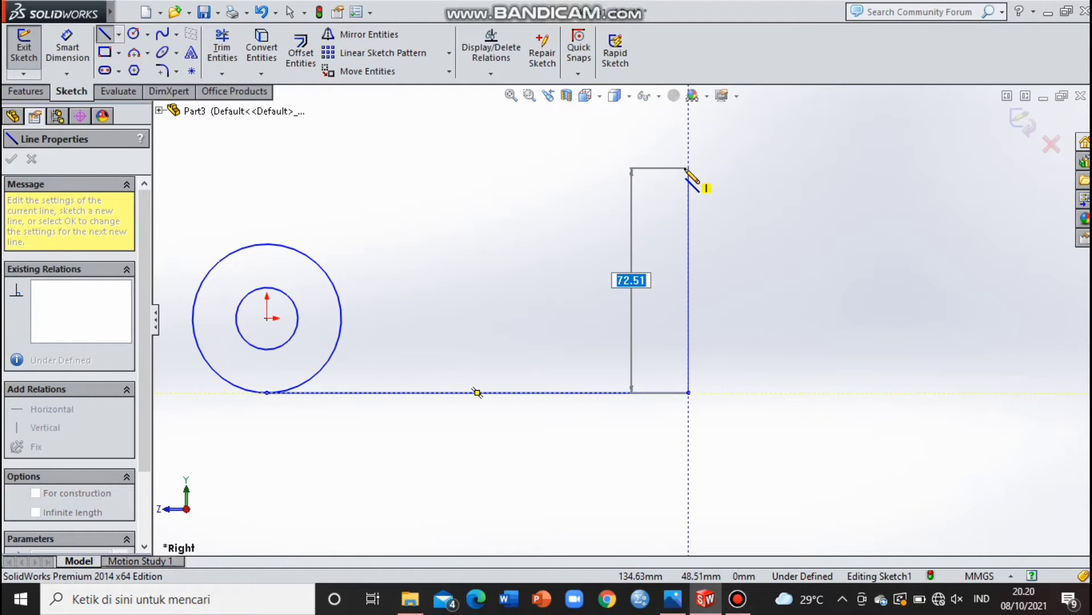
{"action": "left_click", "coordinate": [688, 160]}
{"action": "type", "text": "30"}
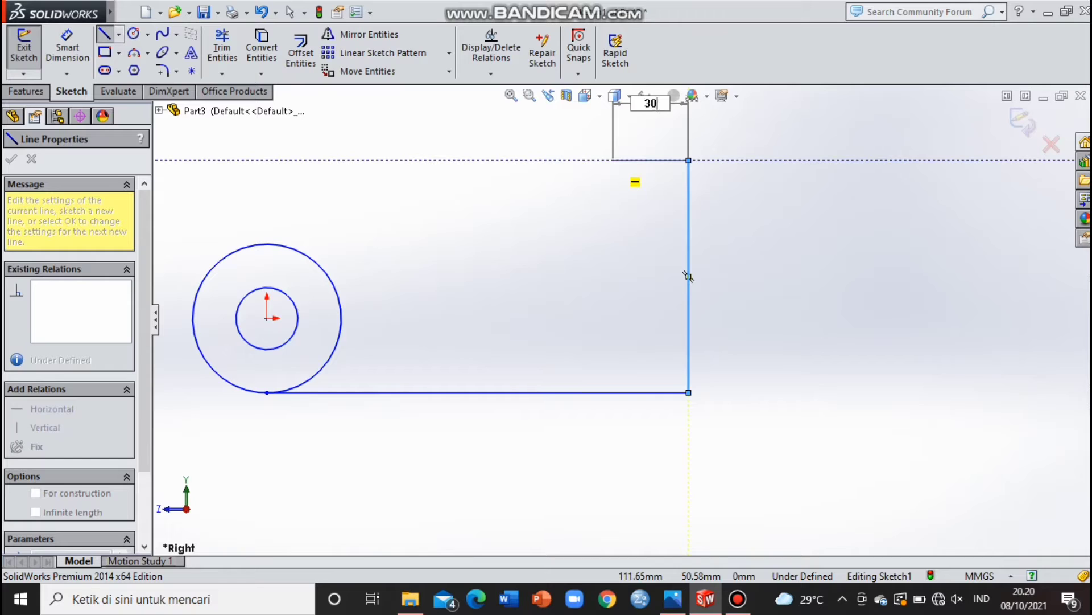
{"action": "key", "text": "Return"}
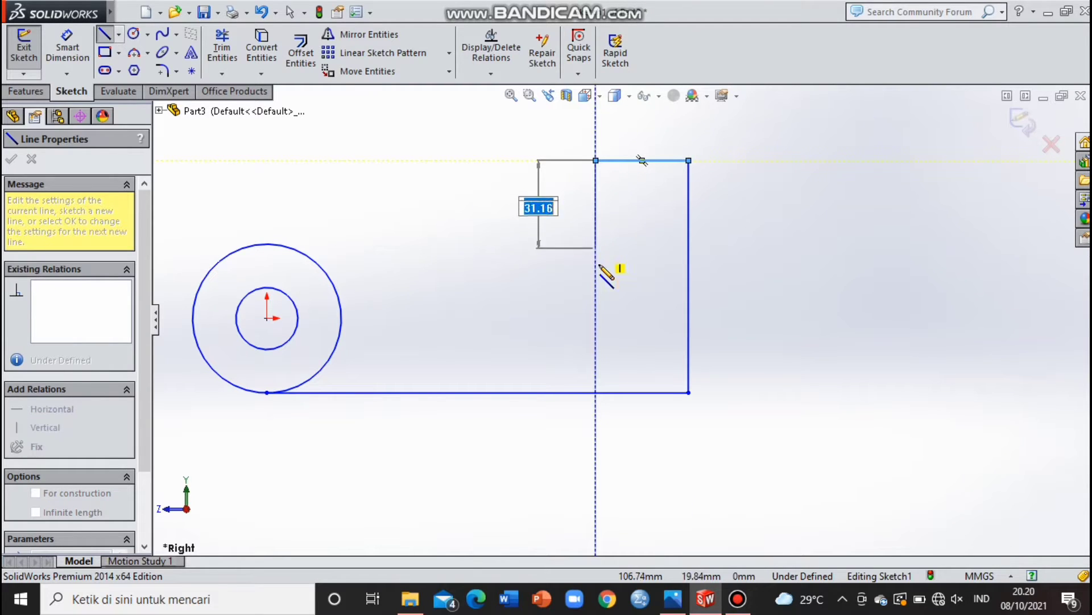
{"action": "key", "text": "Return"}
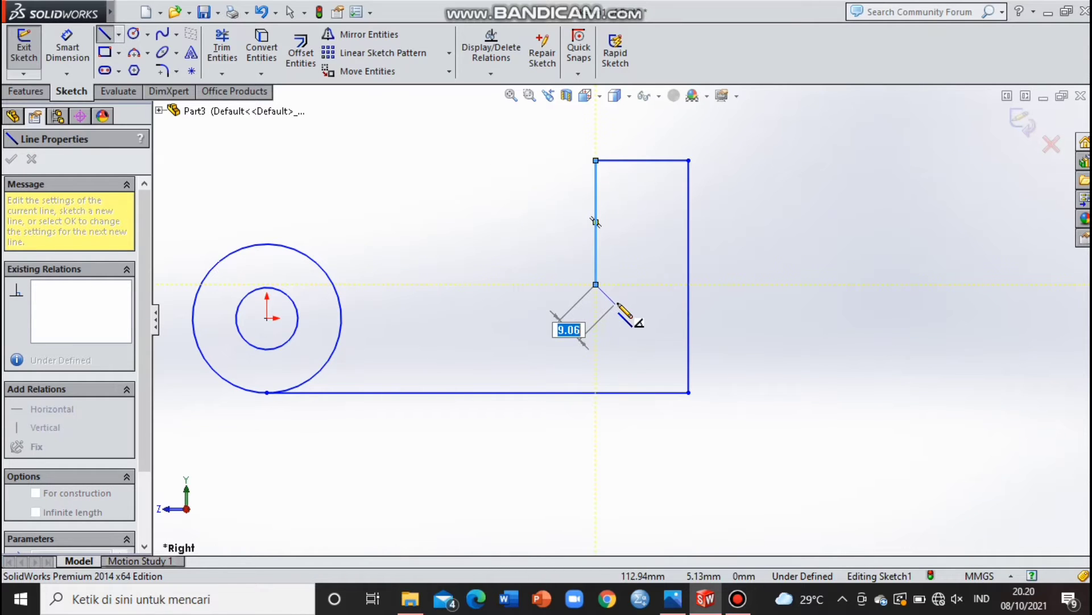
{"action": "key", "text": "Escape"}
{"action": "key", "text": "Escape"}
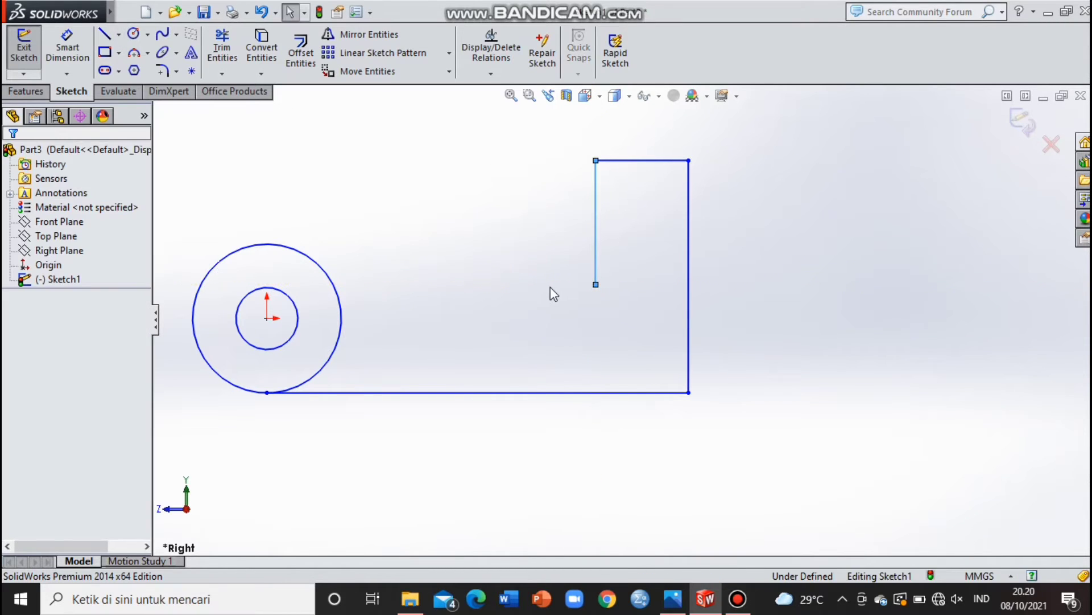
Place a 25 mm diameter circle centred on the lower end of the 40 mm drop line.
{"action": "left_click", "coordinate": [137, 34]}
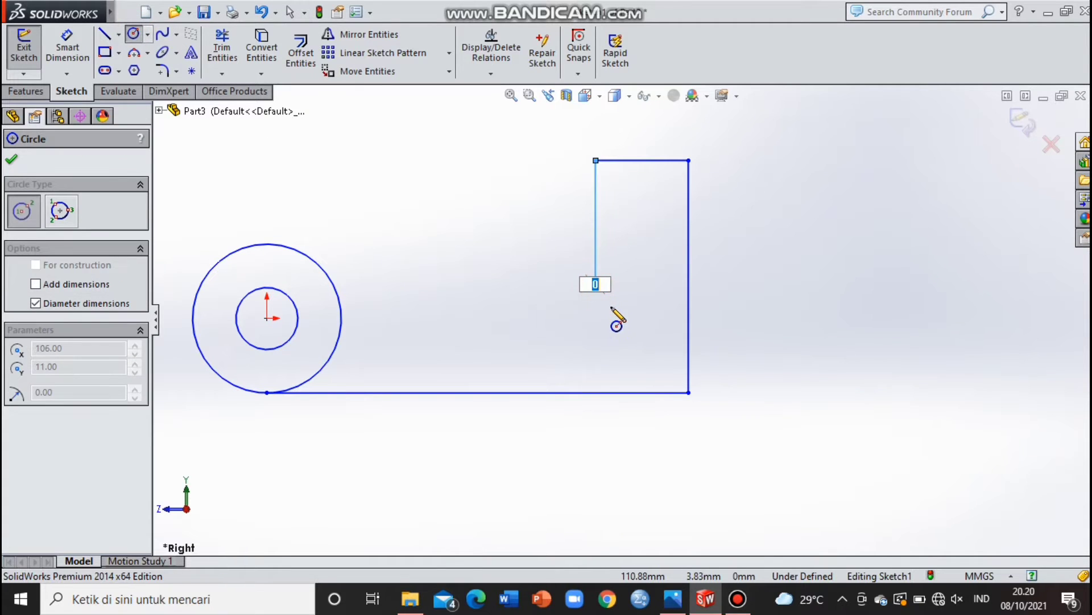
{"action": "key", "text": "Escape"}
{"action": "left_click", "coordinate": [138, 34]}
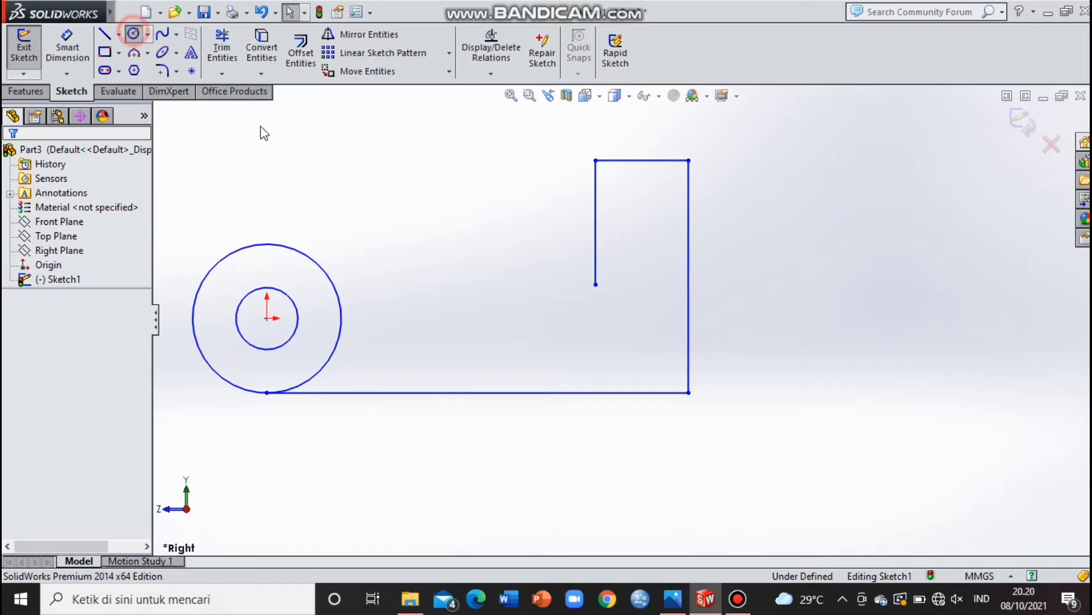
{"action": "left_click", "coordinate": [596, 284]}
{"action": "type", "text": "25"}
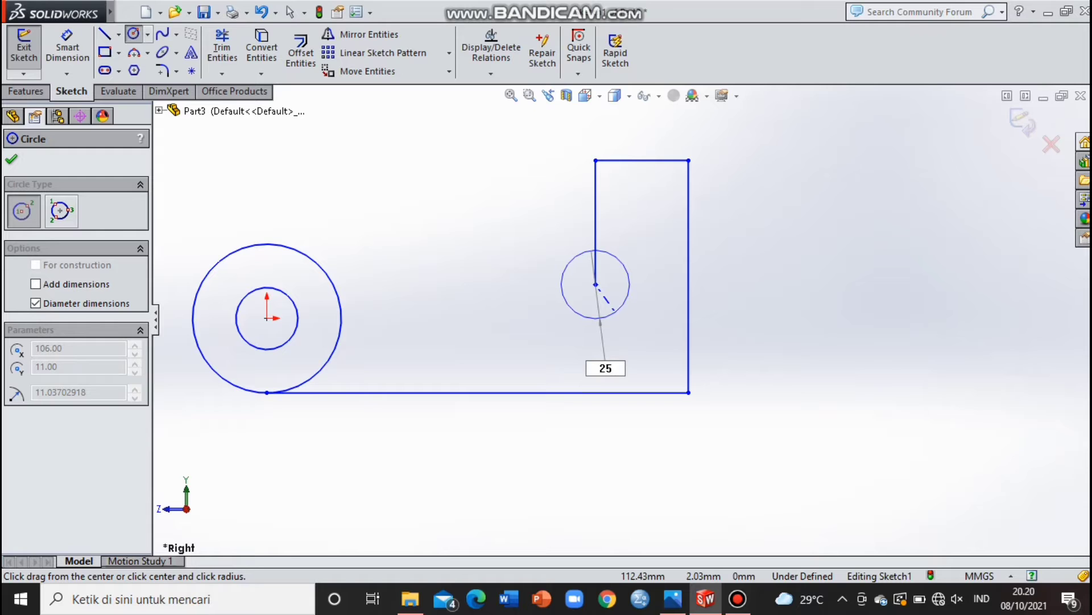
{"action": "key", "text": "Return"}
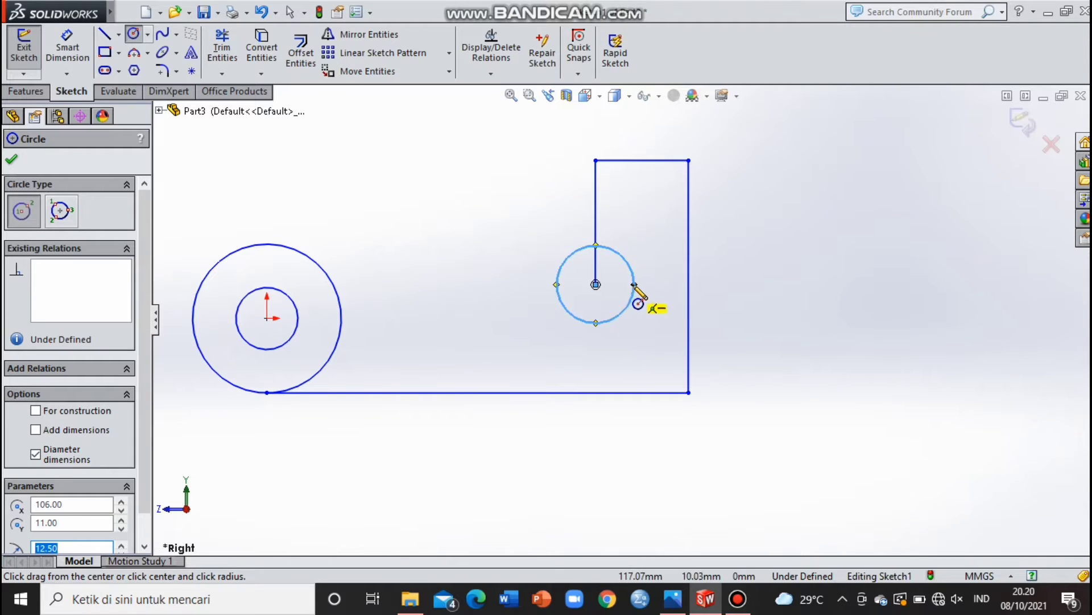
{"action": "key", "text": "Escape"}
{"action": "key", "text": "Escape"}
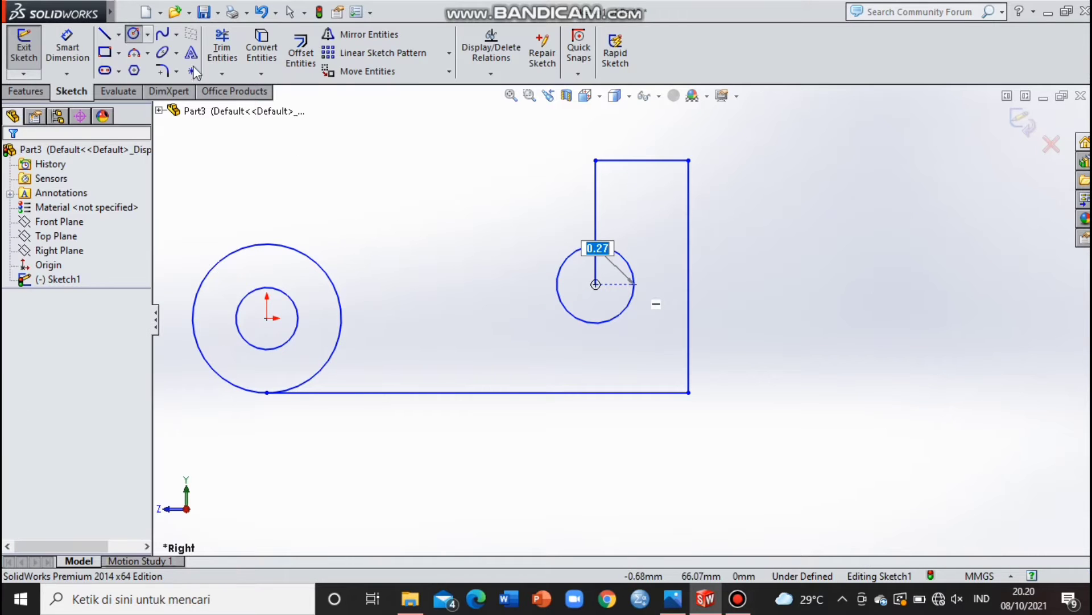
Draw vertical lines from the 25 mm circle's right and left sides up to the top edge.
{"action": "key", "text": "l"}
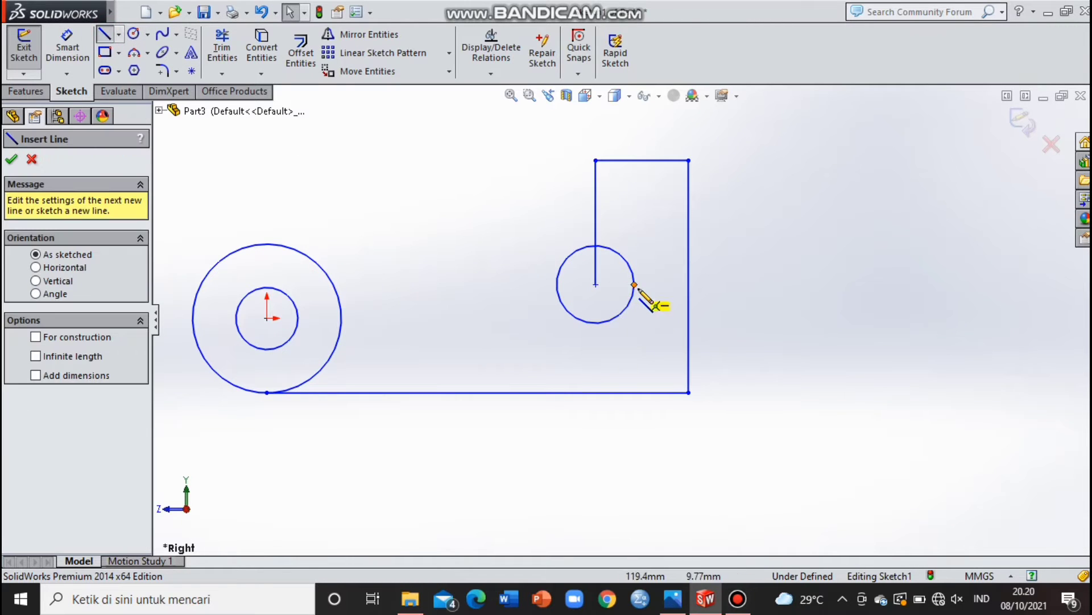
{"action": "left_click", "coordinate": [634, 285]}
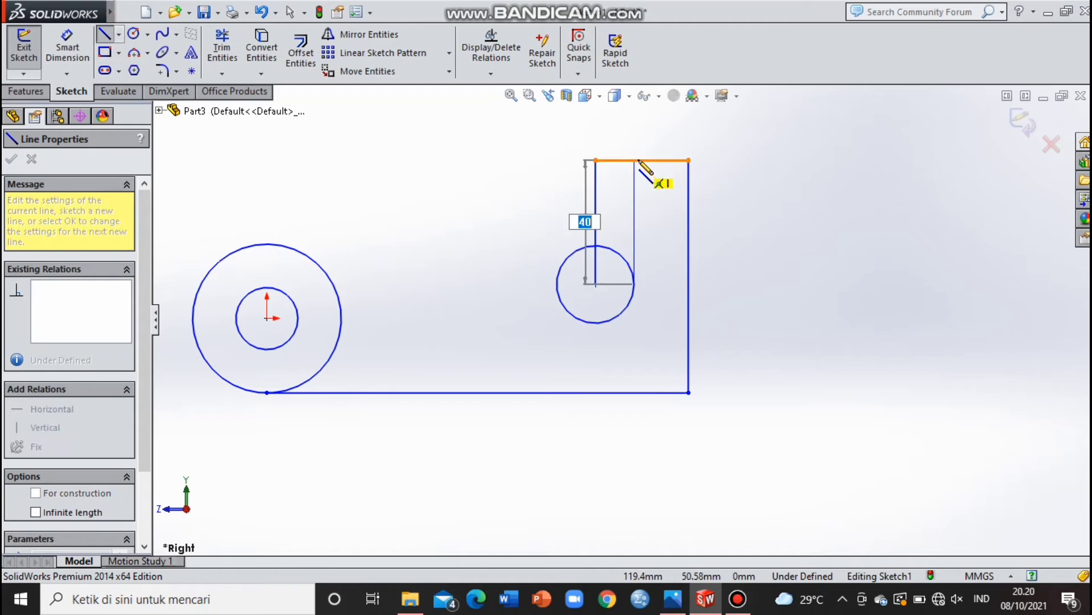
{"action": "left_click", "coordinate": [634, 161]}
{"action": "key", "text": "Escape"}
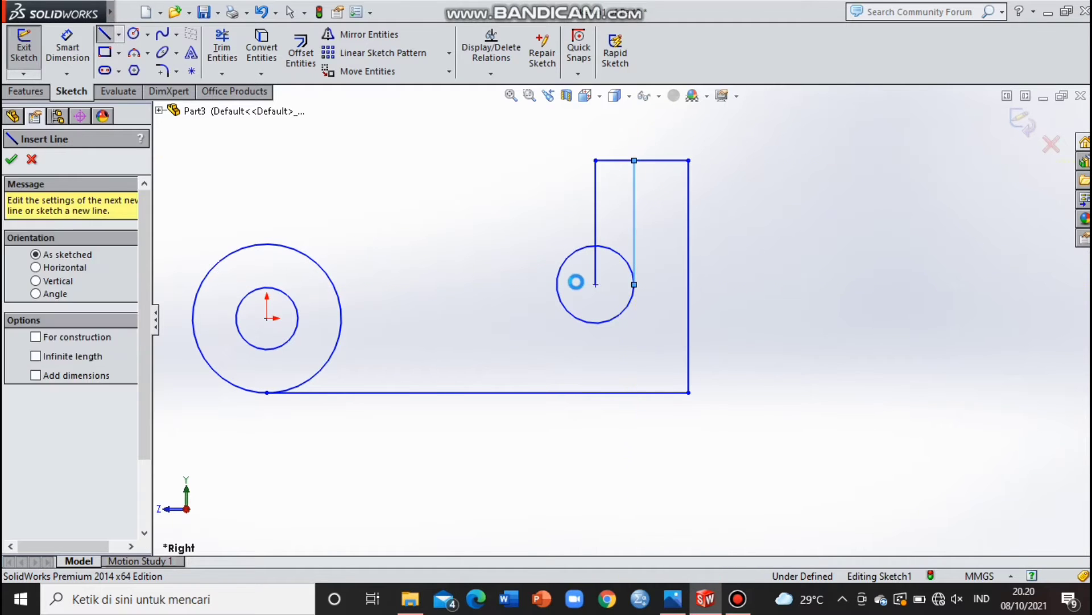
{"action": "key", "text": "Escape"}
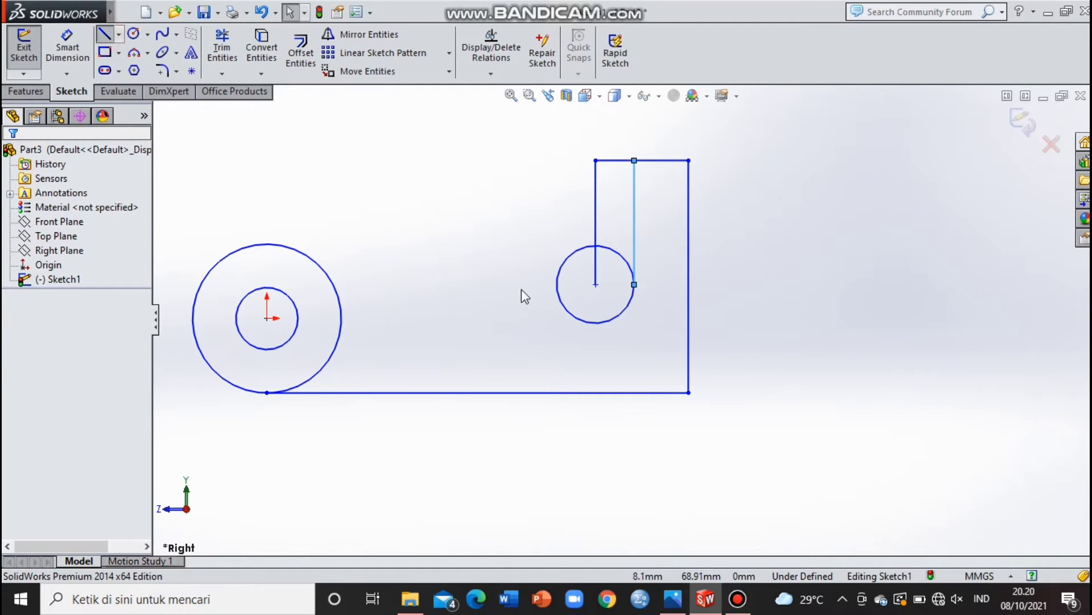
{"action": "key", "text": "l"}
{"action": "left_click", "coordinate": [557, 285]}
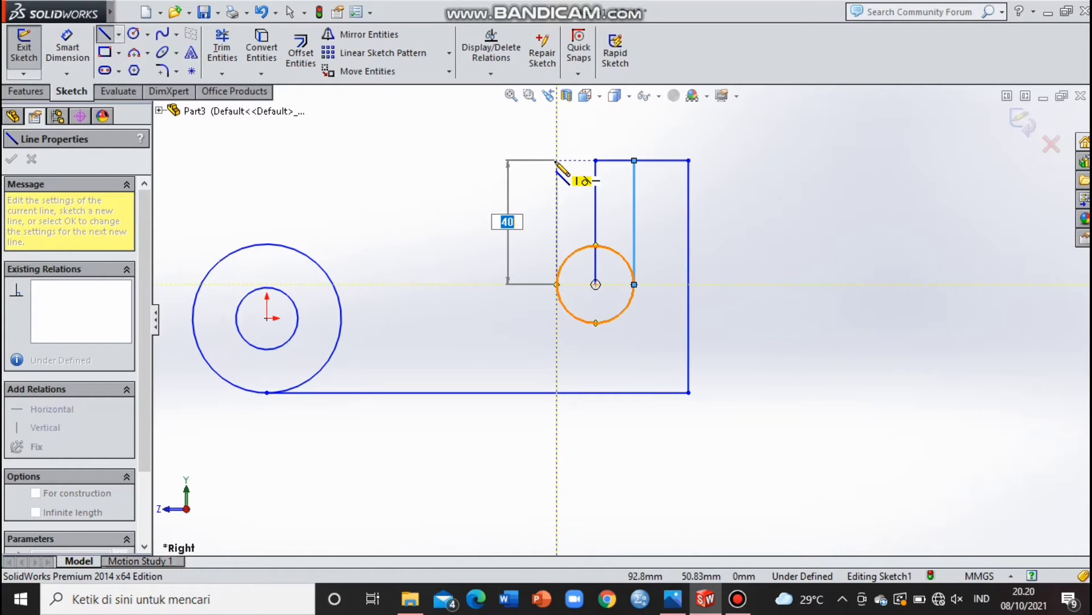
{"action": "left_click", "coordinate": [556, 160]}
{"action": "key", "text": "Escape"}
{"action": "key", "text": "Escape"}
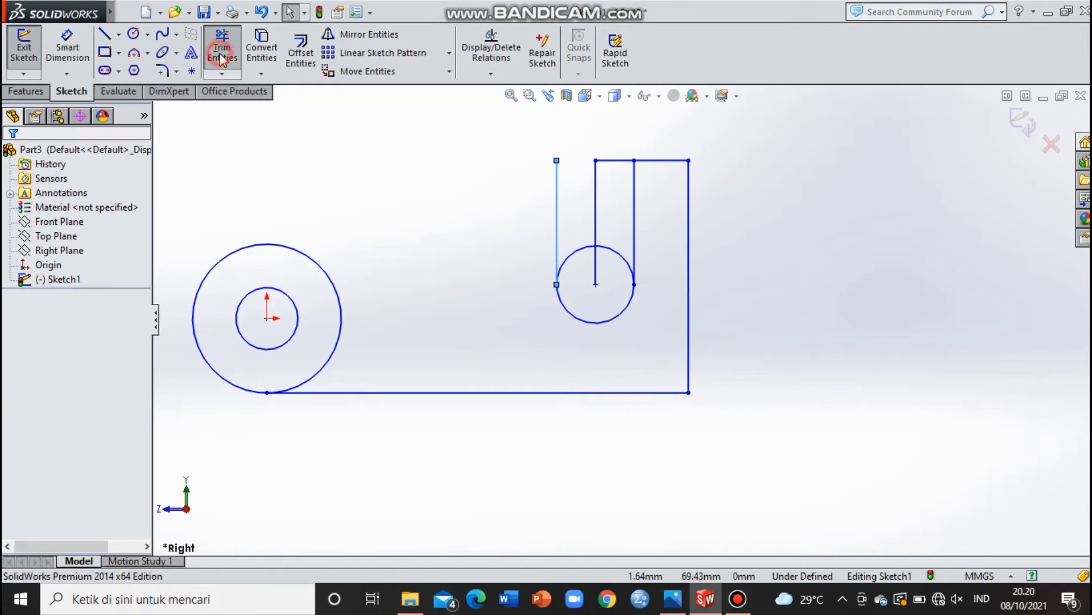
{"action": "left_click", "coordinate": [220, 59]}
{"action": "key", "text": "Escape"}
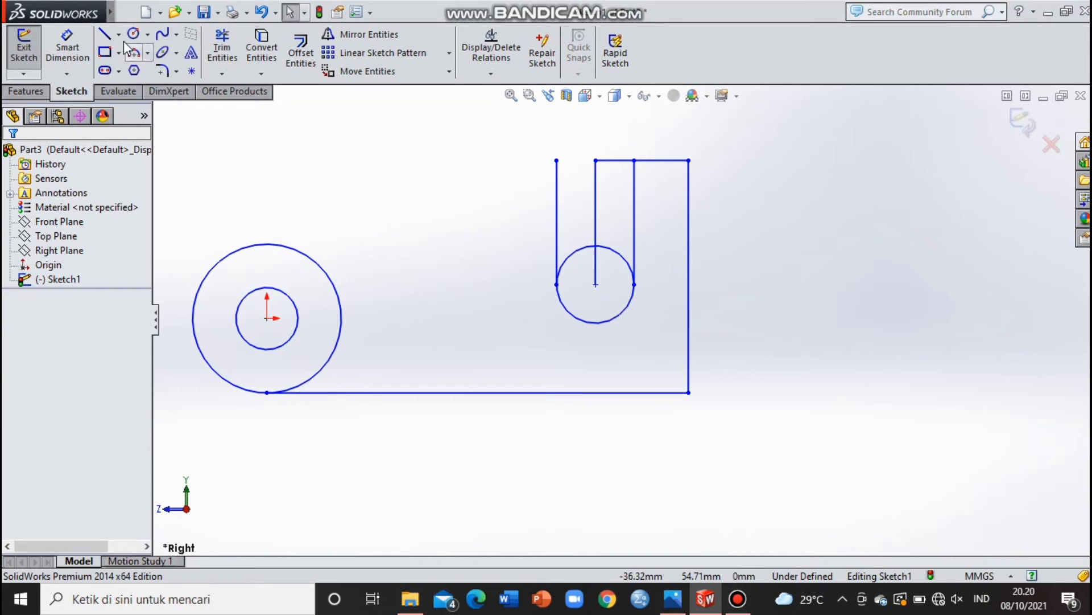
From the large circle's top, draw 30 mm and 25 mm horizontals, a rise, and a line to the slot.
{"action": "left_click", "coordinate": [105, 35]}
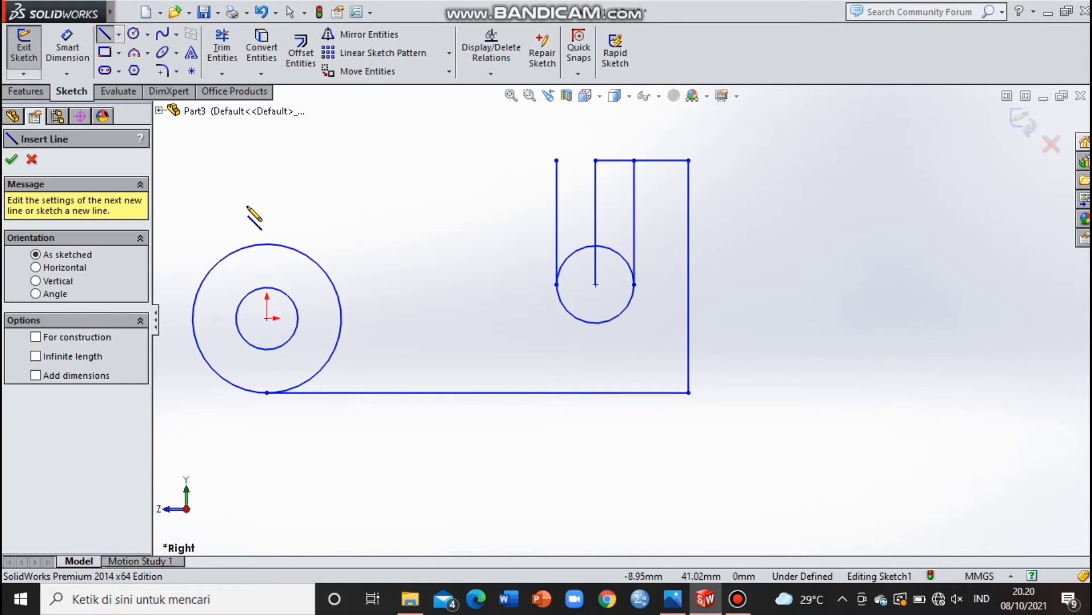
{"action": "left_click", "coordinate": [376, 245]}
{"action": "type", "text": "30"}
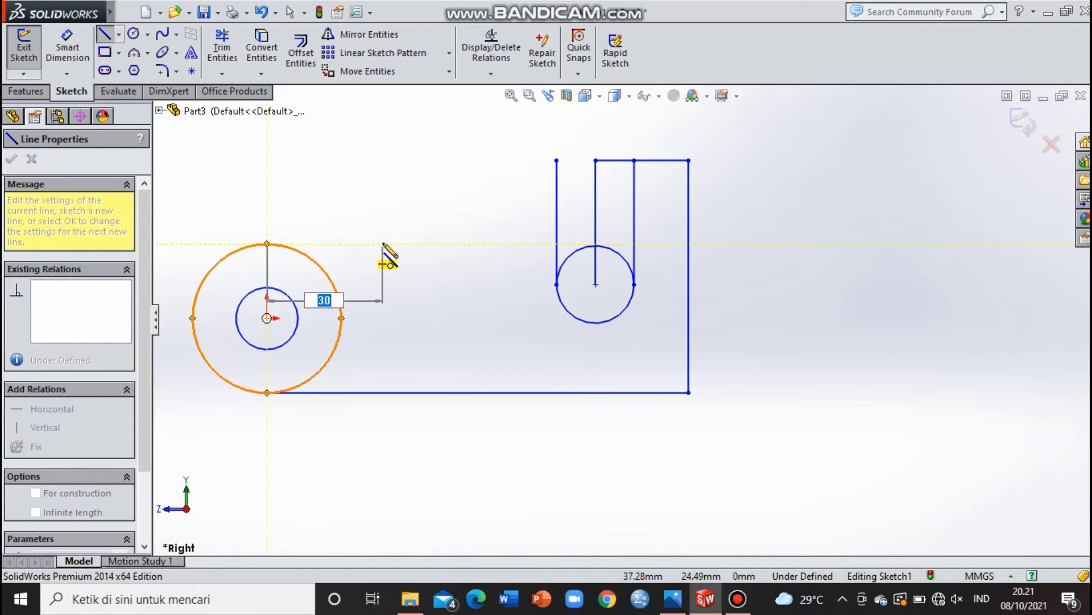
{"action": "key", "text": "Return"}
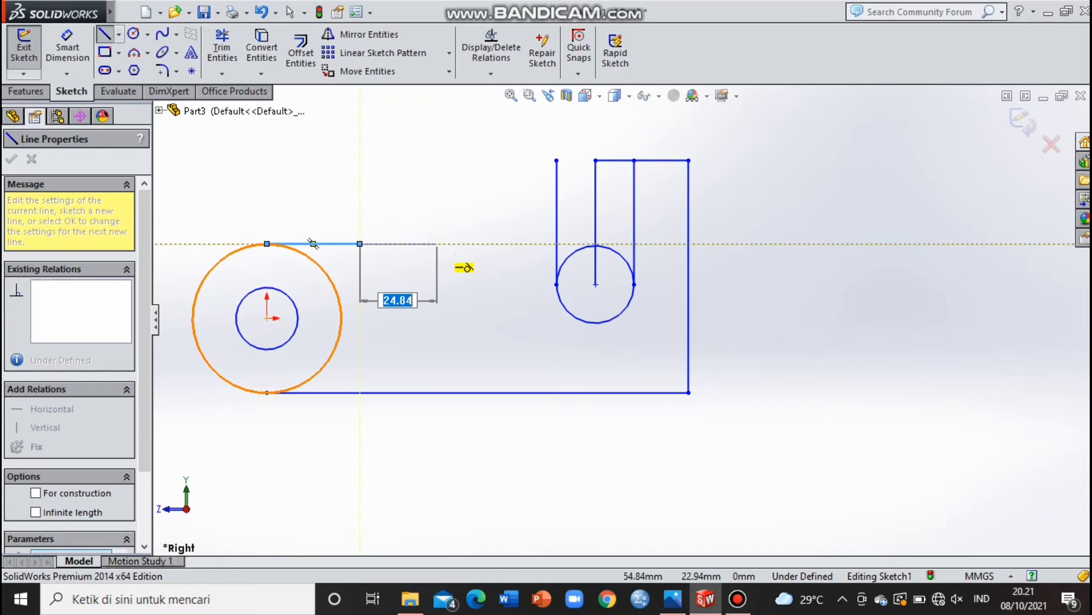
{"action": "type", "text": "25"}
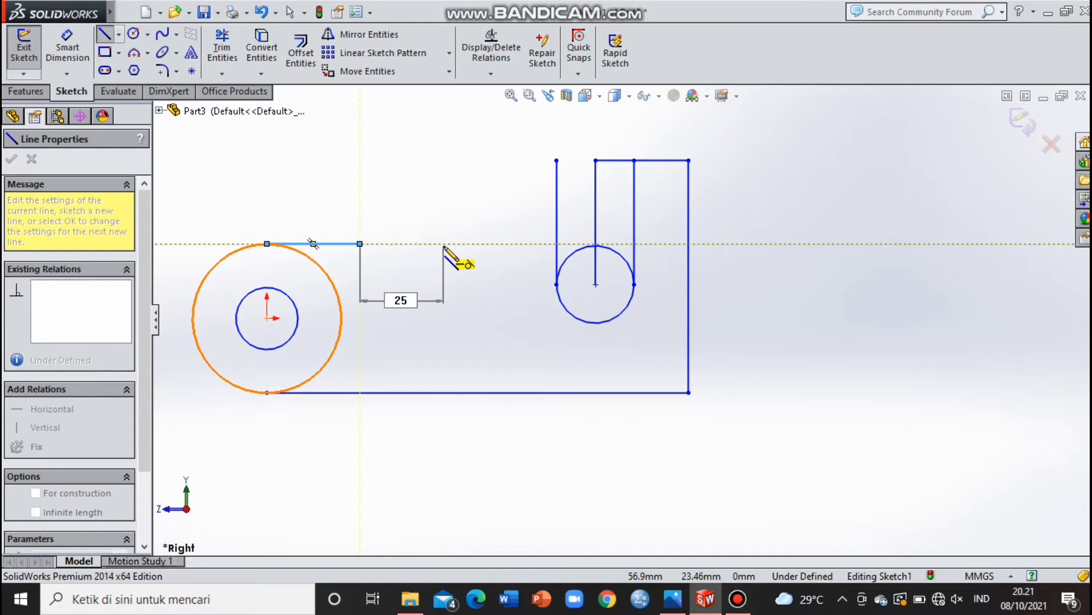
{"action": "key", "text": "Return"}
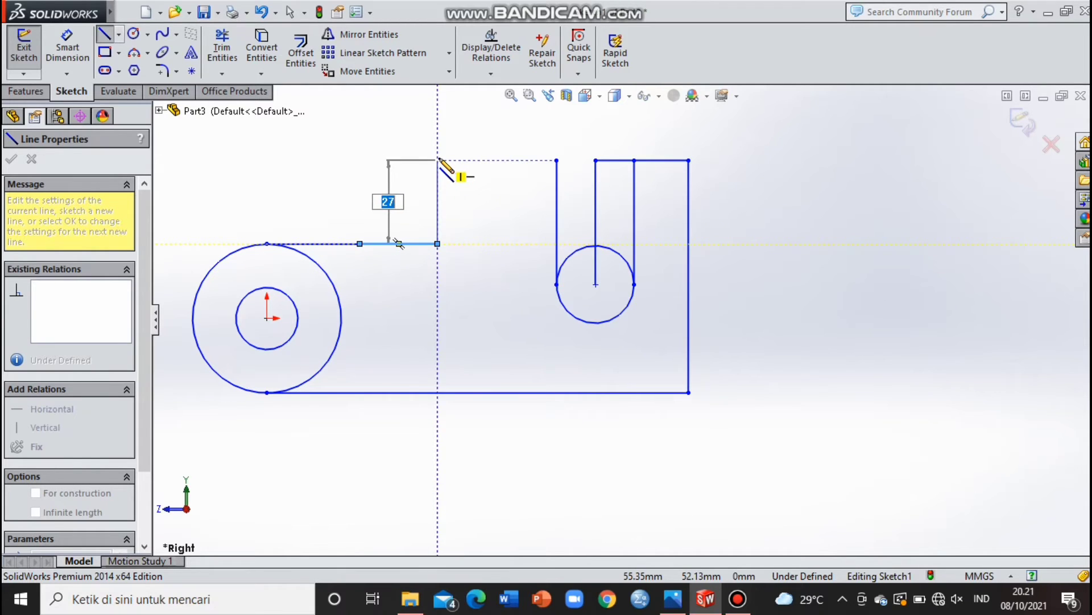
{"action": "left_click", "coordinate": [439, 160]}
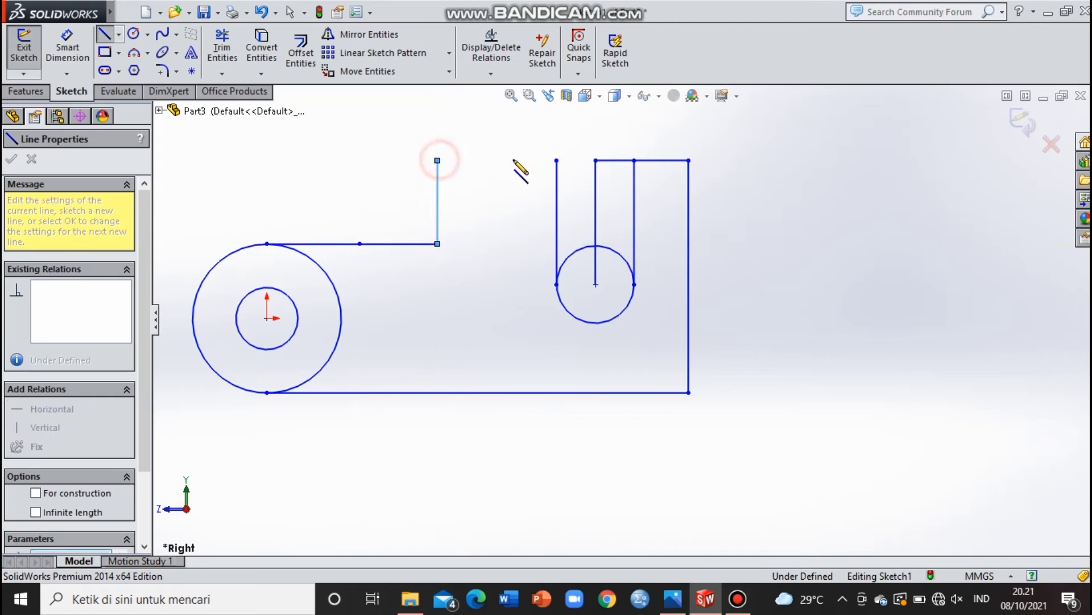
{"action": "left_click", "coordinate": [556, 161]}
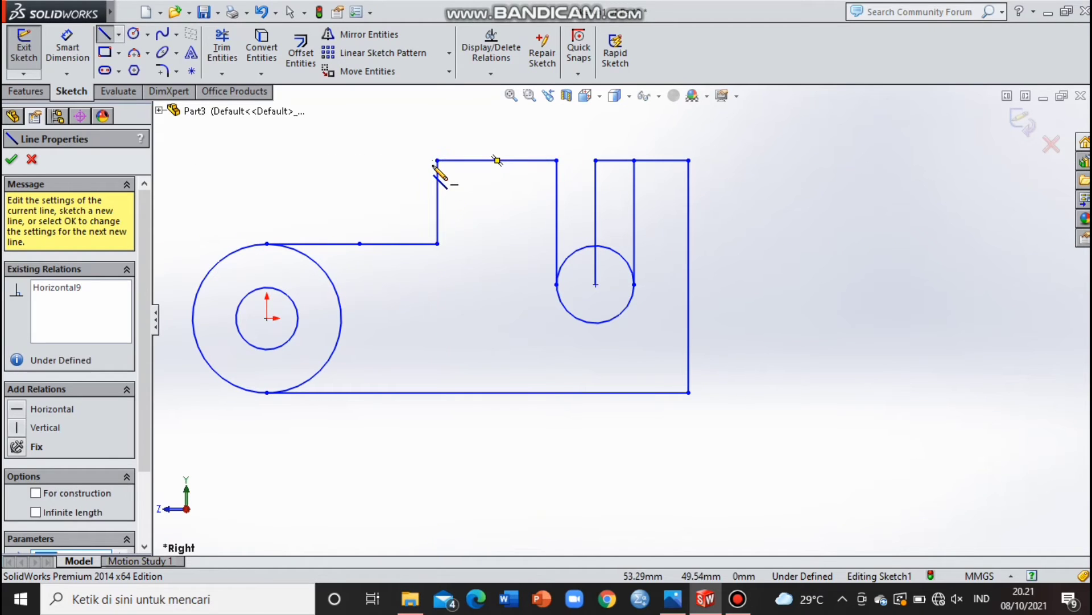
Add a diagonal from the step's top corner down to the lower horizontal line.
{"action": "left_click", "coordinate": [437, 160]}
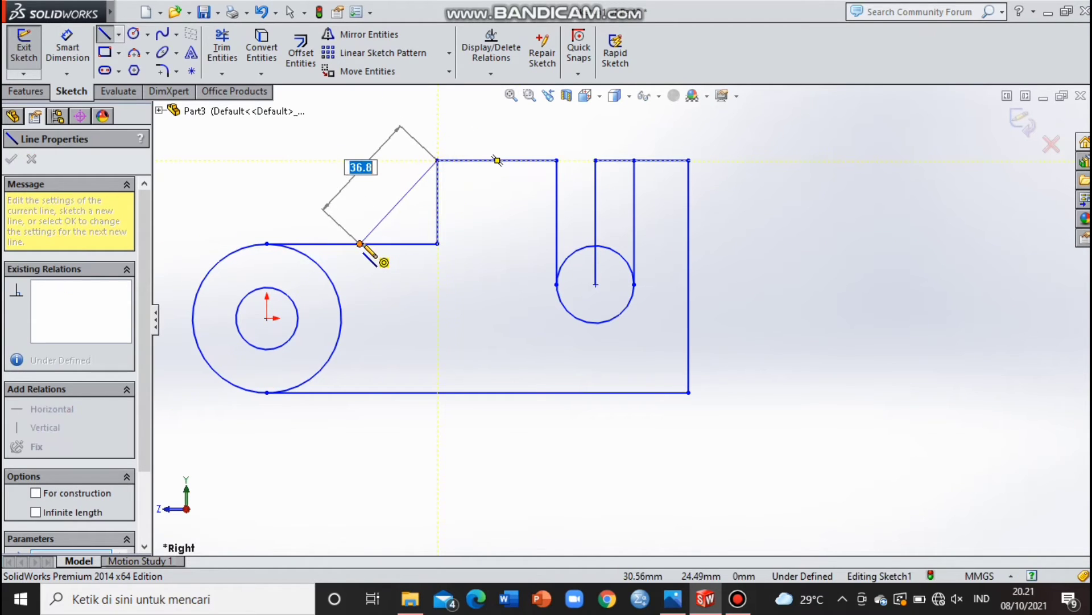
{"action": "left_click", "coordinate": [360, 243]}
{"action": "key", "text": "Escape"}
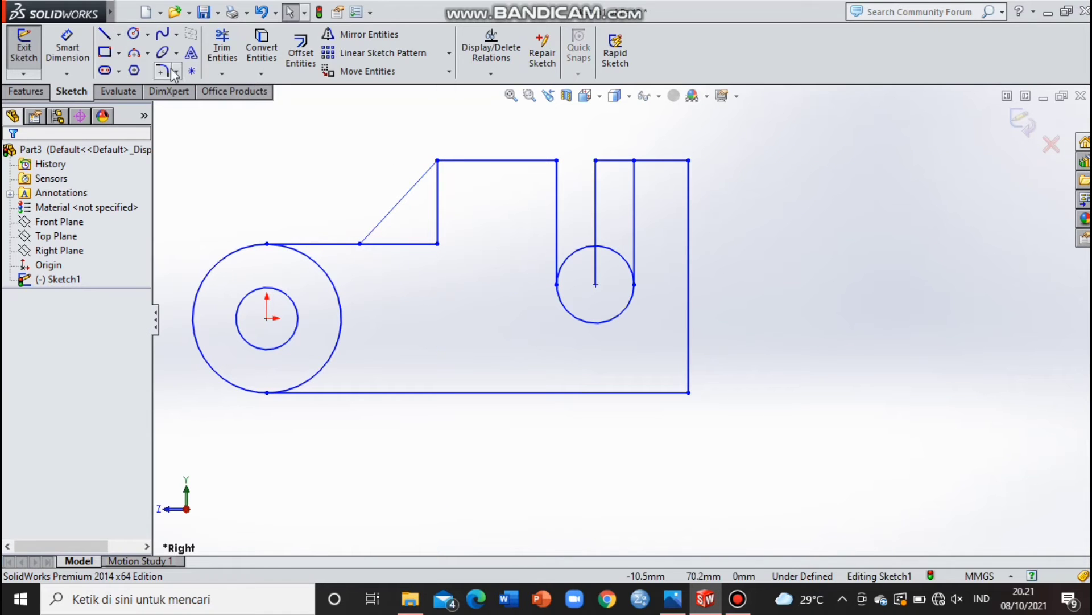
Trim the extra step lines, slot arcs and large circle's inner arc, then delete the slot centre line.
{"action": "left_click", "coordinate": [222, 48]}
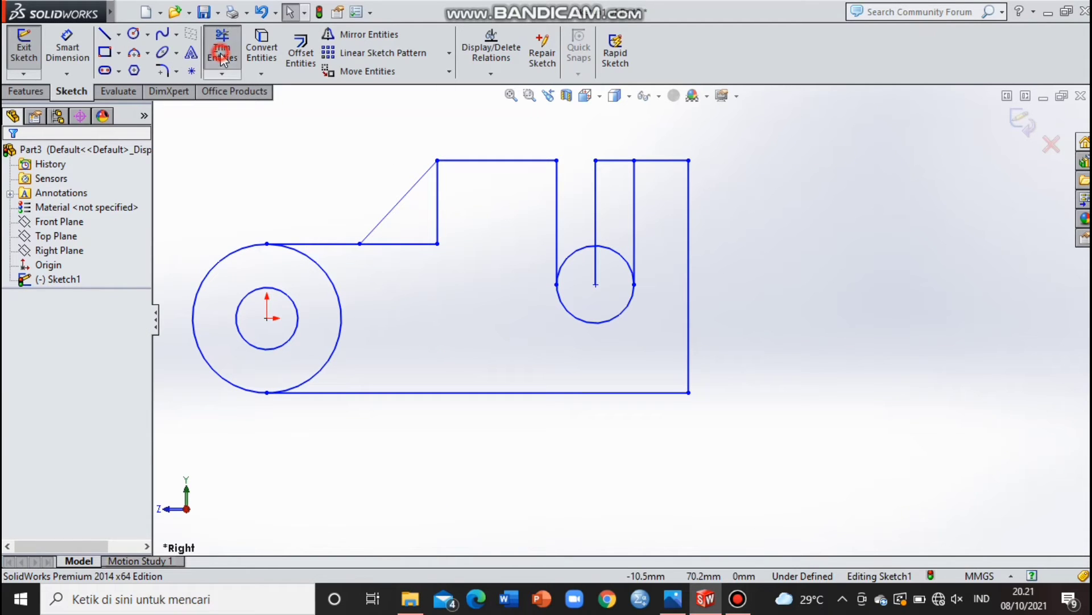
{"action": "left_click", "coordinate": [406, 243]}
{"action": "left_click", "coordinate": [438, 215]}
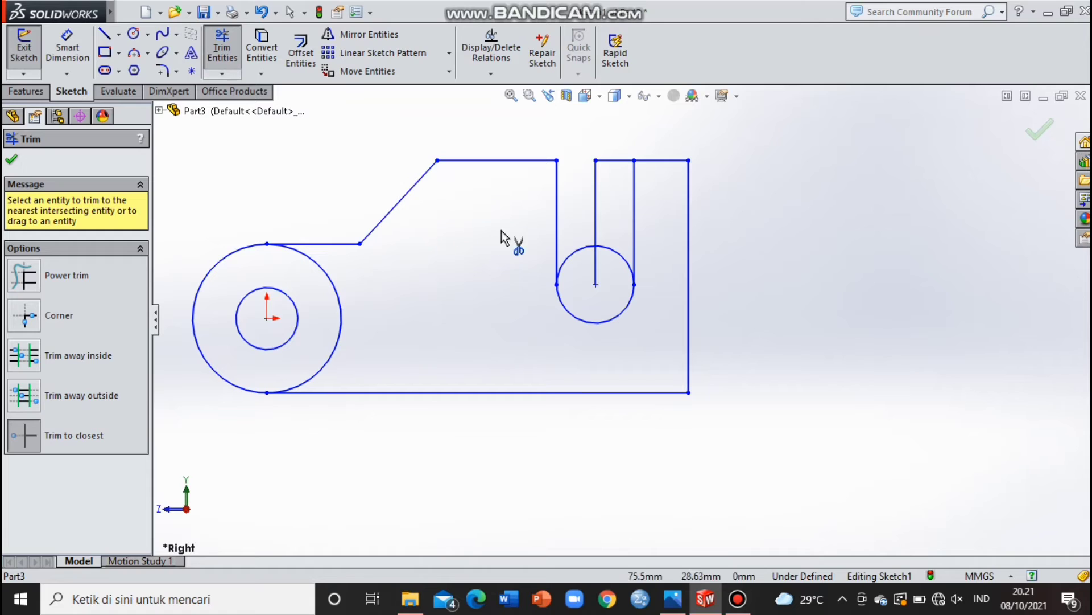
{"action": "left_click", "coordinate": [573, 253]}
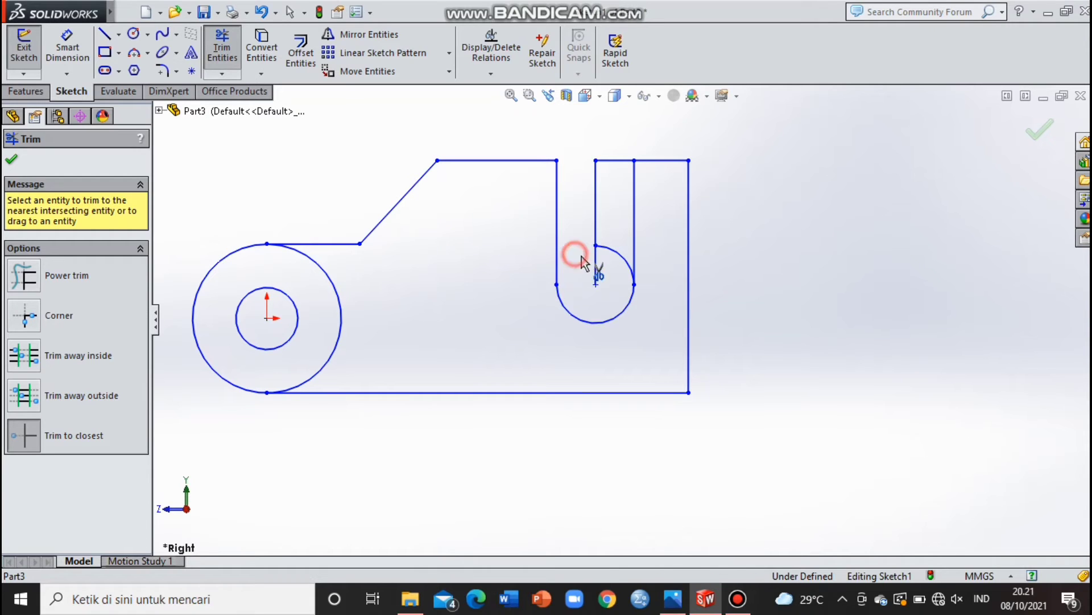
{"action": "left_click", "coordinate": [615, 251]}
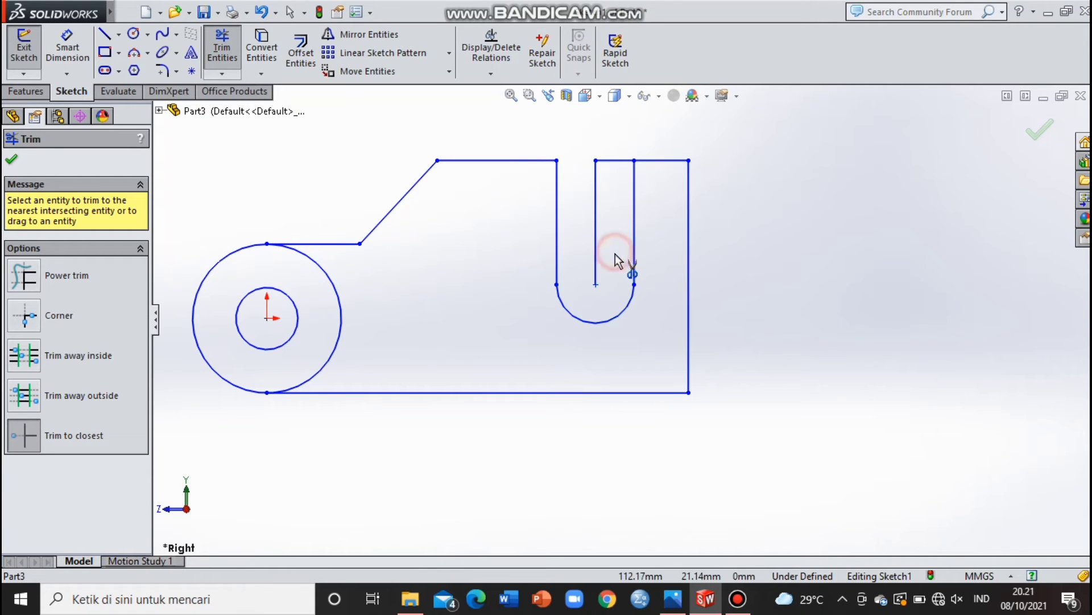
{"action": "left_click", "coordinate": [617, 162]}
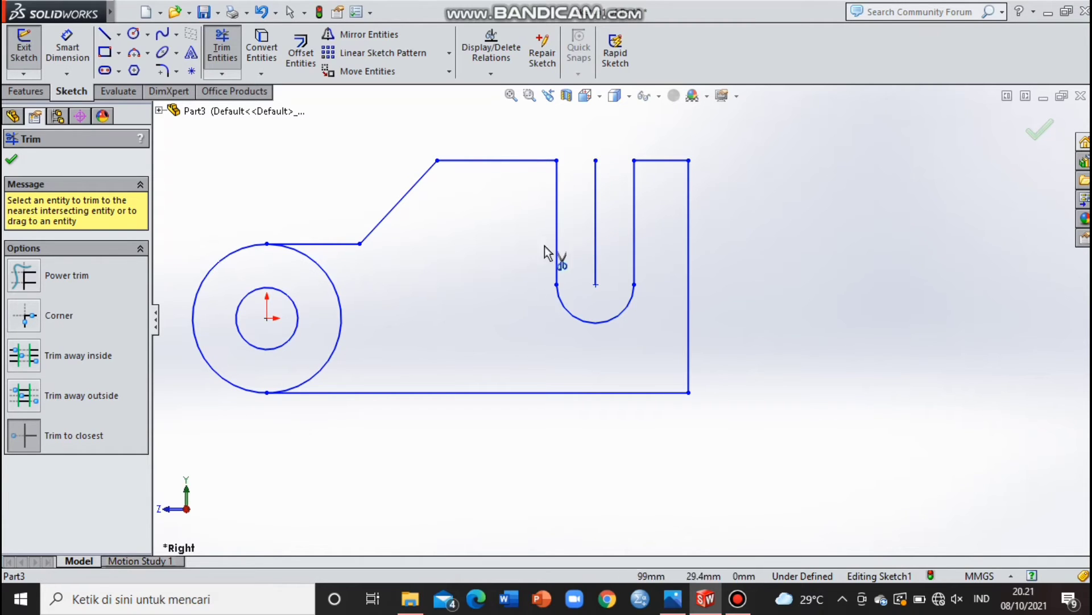
{"action": "left_click", "coordinate": [339, 313]}
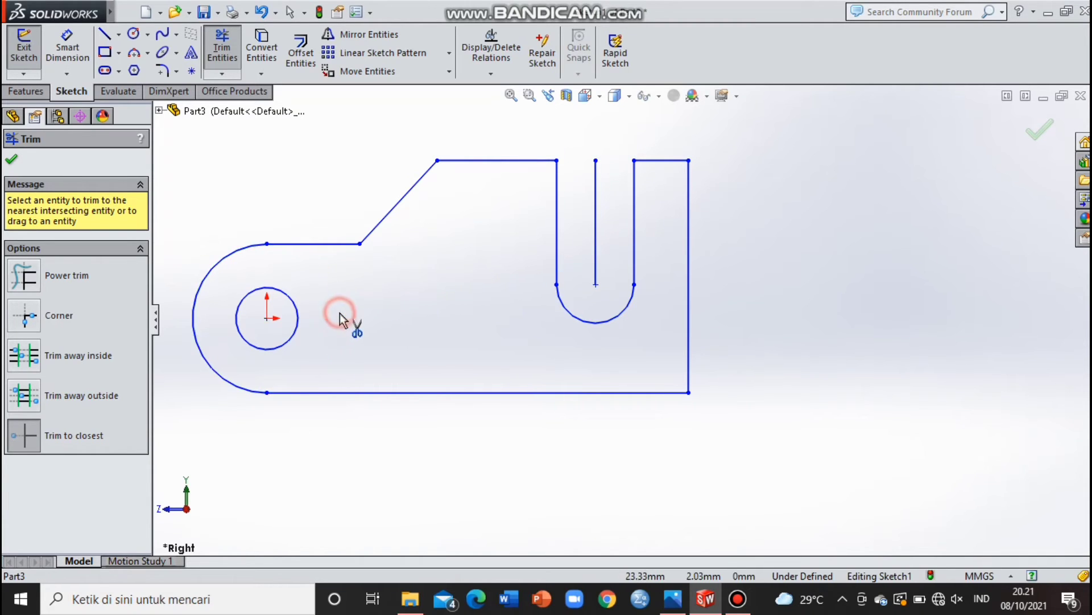
{"action": "key", "text": "Escape"}
{"action": "left_click", "coordinate": [594, 212]}
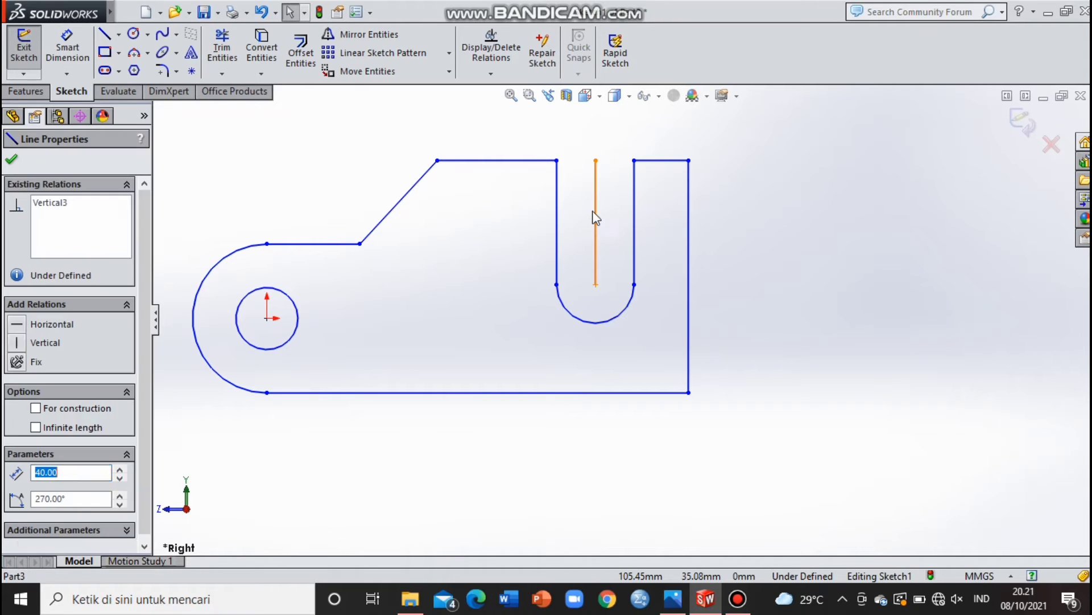
{"action": "key", "text": "Delete"}
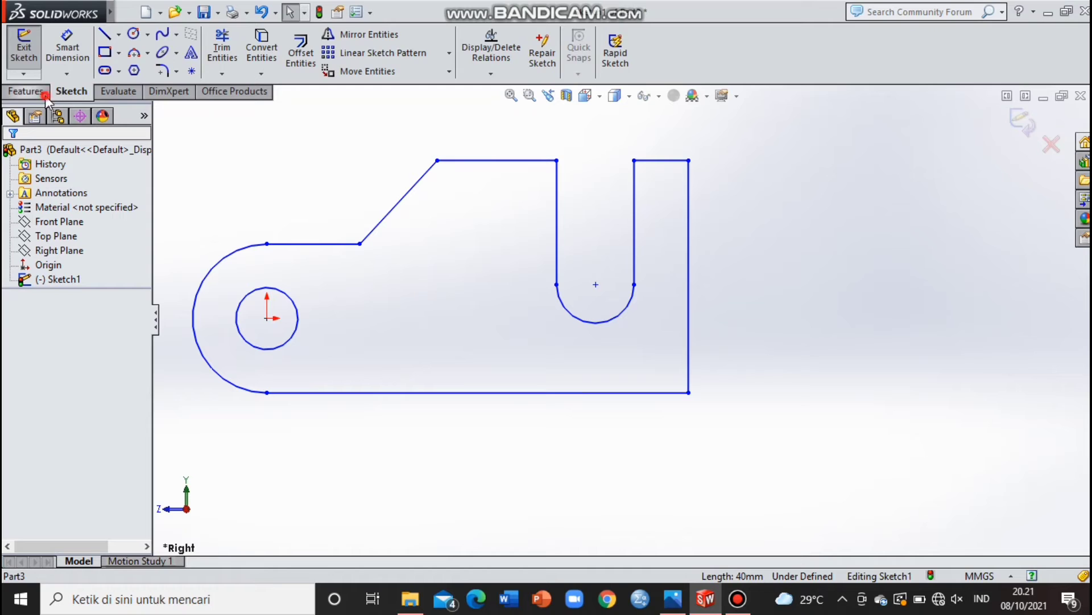
Extrude the profile 80 mm as Boss-Extrude1 in isometric view and select its raised top face.
{"action": "left_click", "coordinate": [26, 91]}
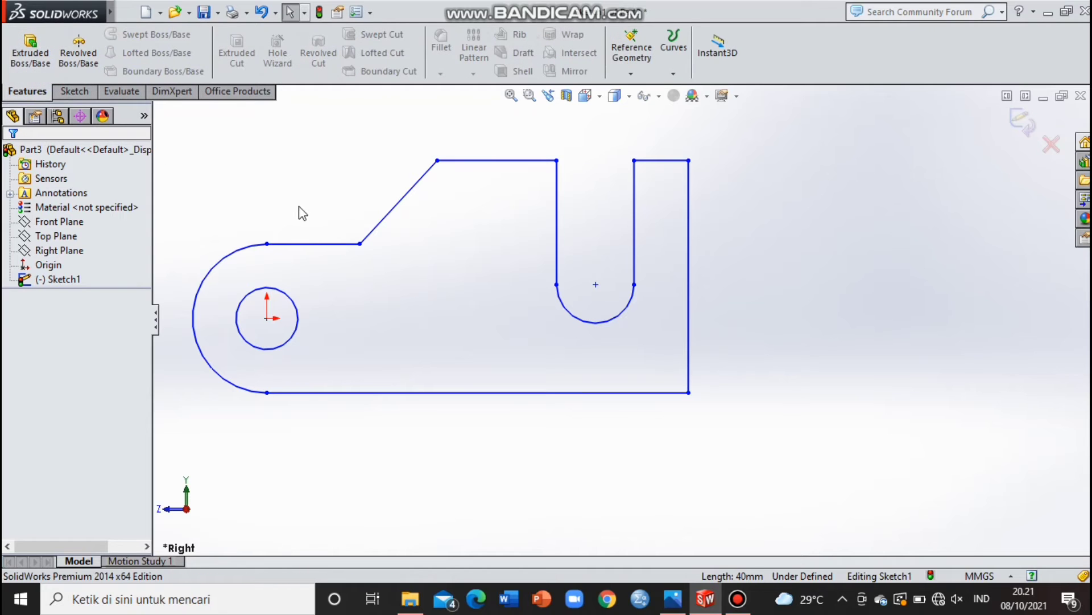
{"action": "key", "text": "ctrl+7"}
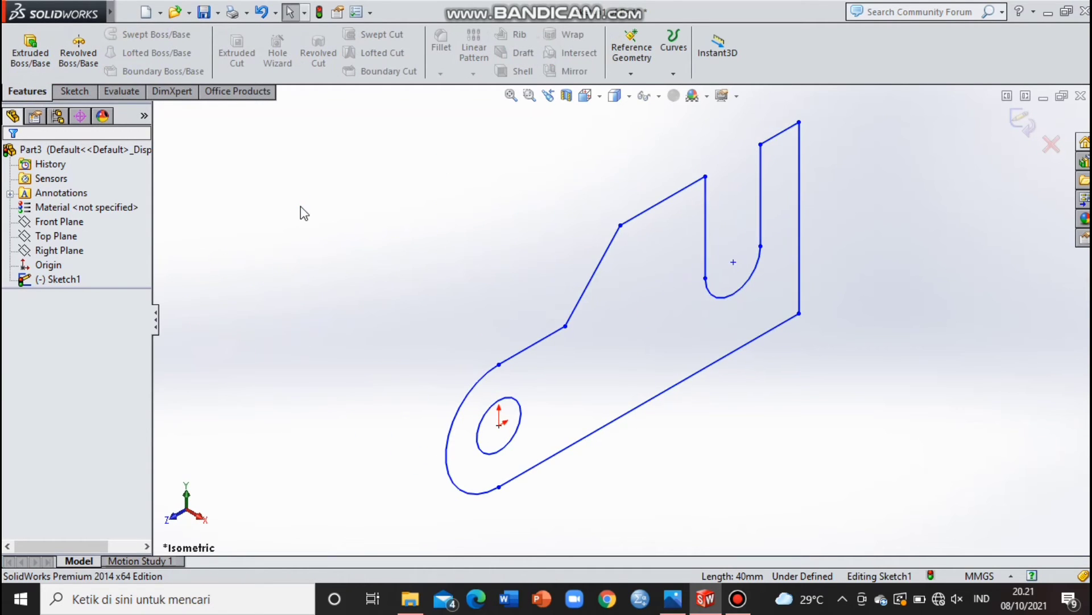
{"action": "left_click", "coordinate": [31, 55]}
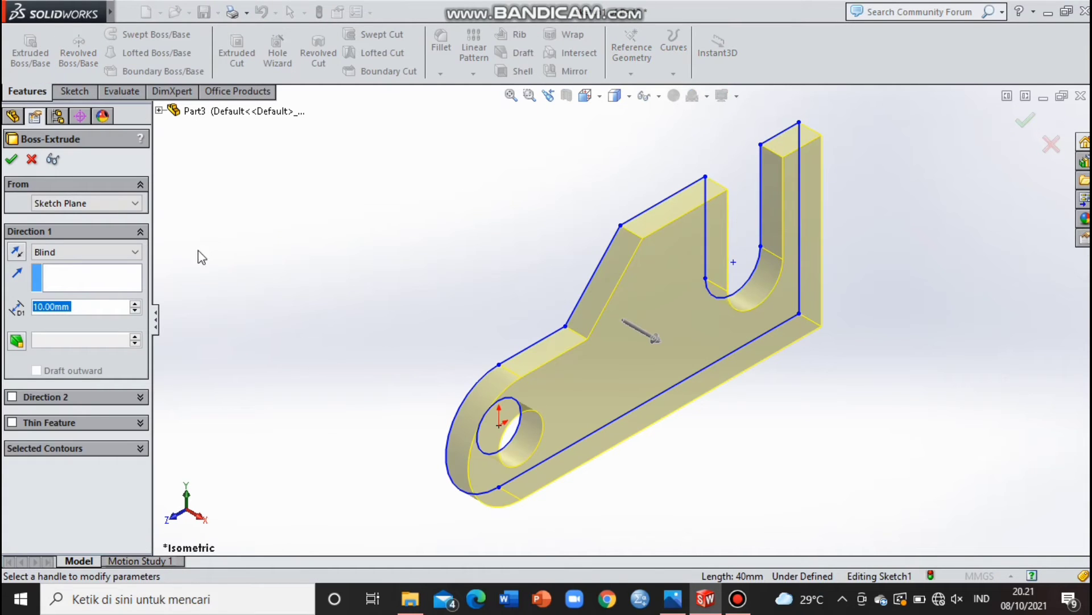
{"action": "left_click_drag", "start_coordinate": [93, 306], "coordinate": [50, 307]}
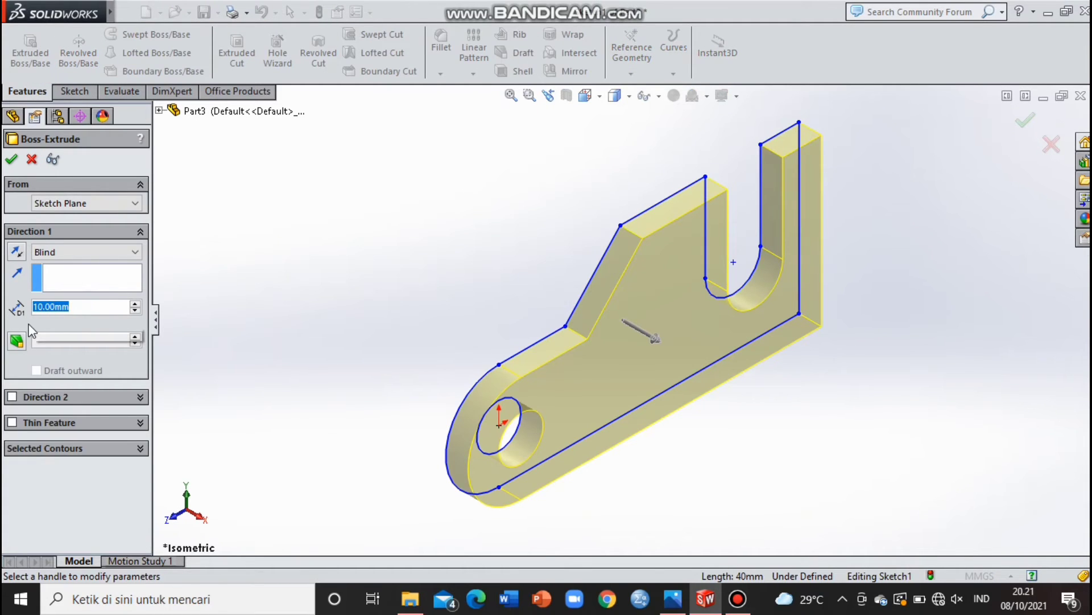
{"action": "type", "text": "80"}
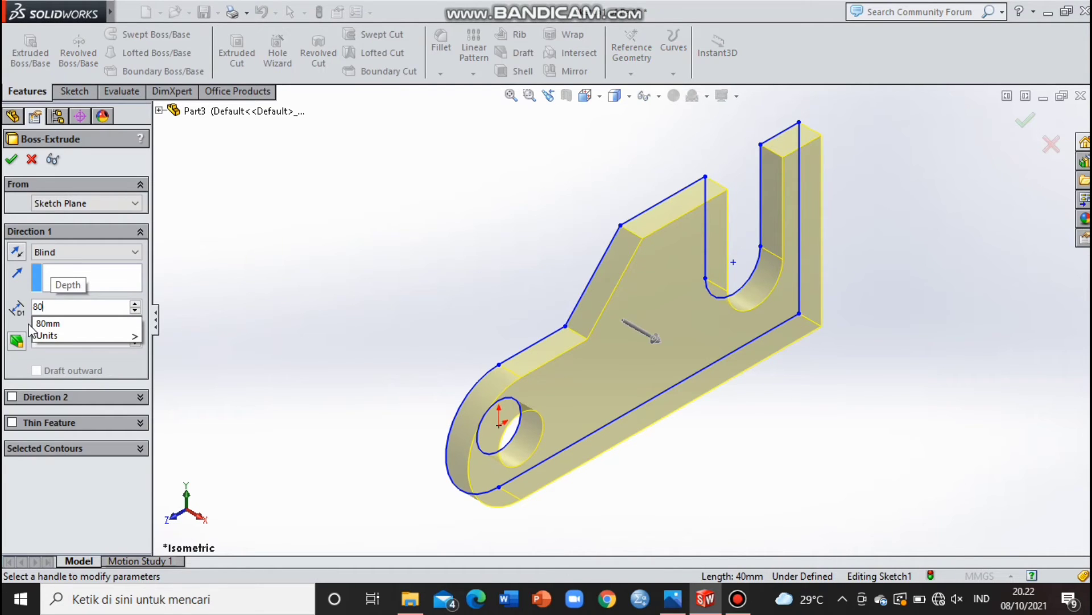
{"action": "key", "text": "Return"}
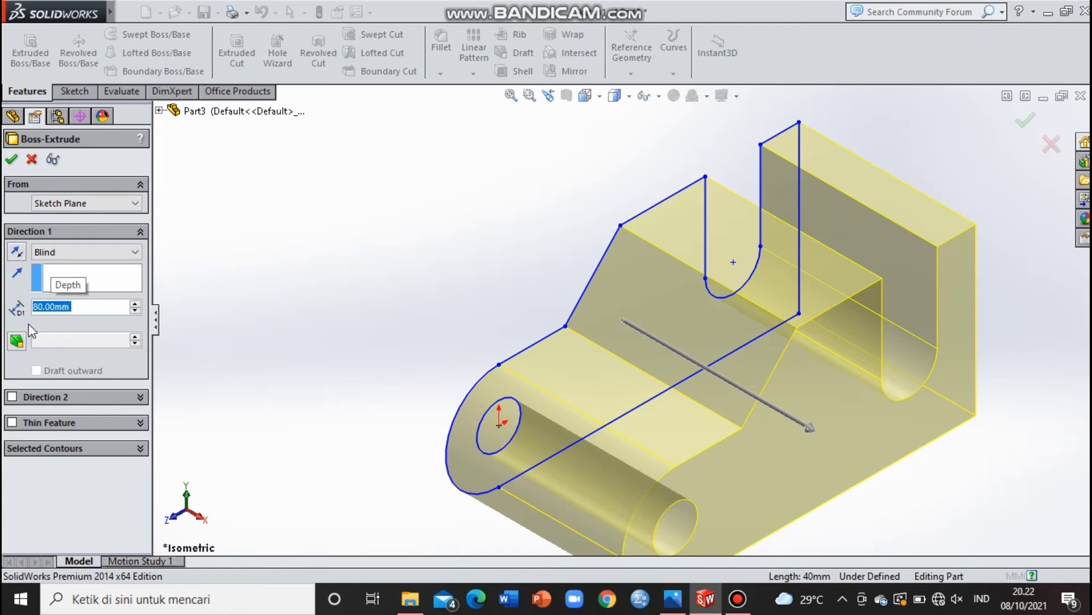
{"action": "key", "text": "Return"}
{"action": "scroll", "coordinate": [498, 325], "scroll_direction": "down", "scroll_amount": 4}
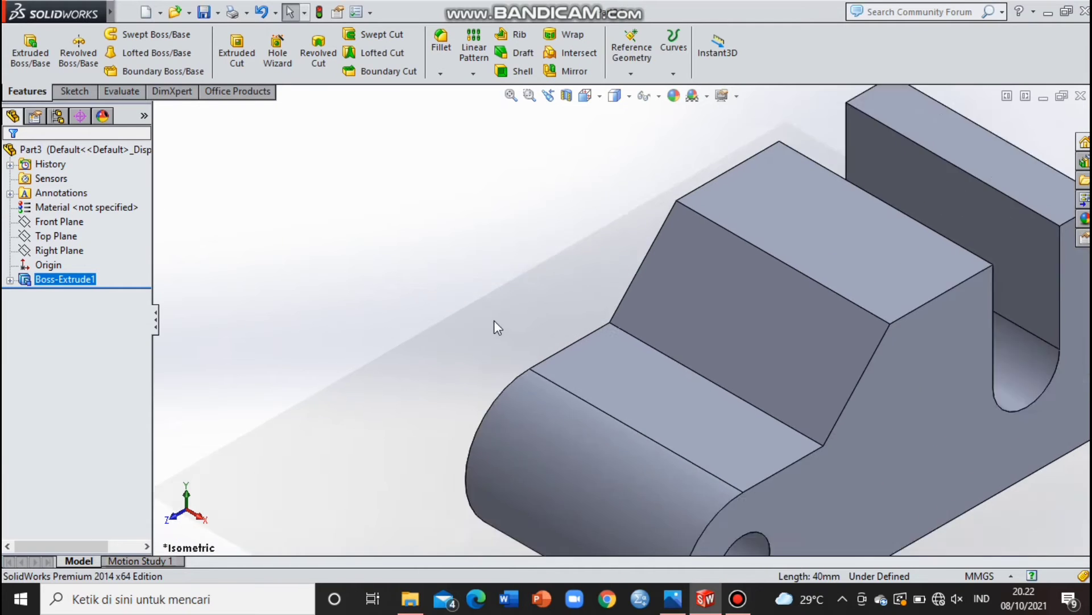
{"action": "scroll", "coordinate": [494, 327], "scroll_direction": "up", "scroll_amount": 4}
{"action": "left_click", "coordinate": [728, 271]}
Start Sketch2 on the selected face with a 40 mm circle centred on the step's edge.
{"action": "left_click", "coordinate": [790, 224]}
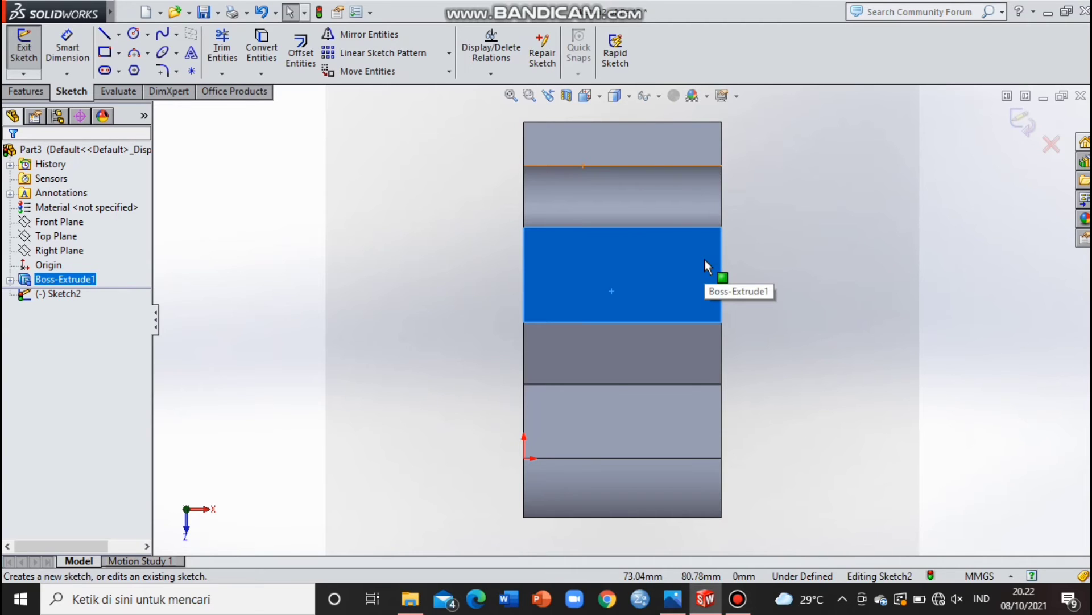
{"action": "left_click", "coordinate": [145, 35]}
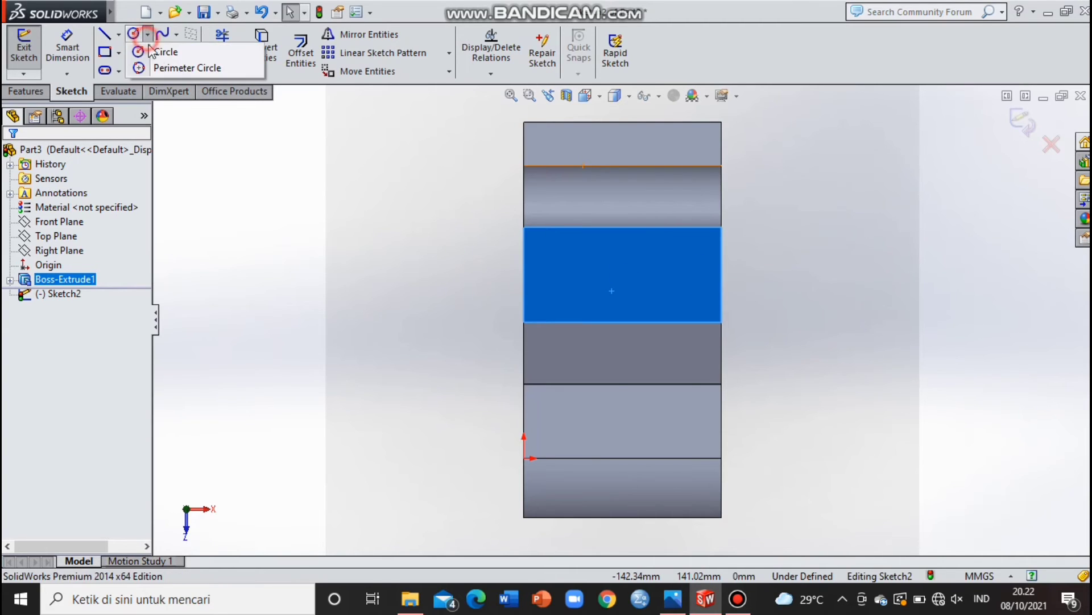
{"action": "left_click", "coordinate": [623, 322]}
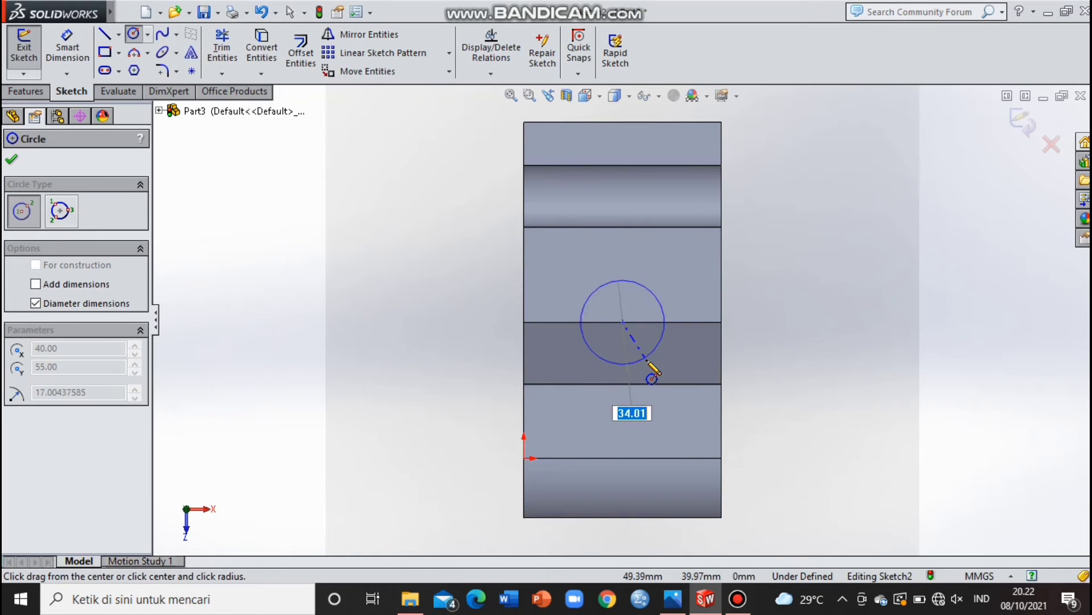
{"action": "type", "text": "40"}
{"action": "key", "text": "Return"}
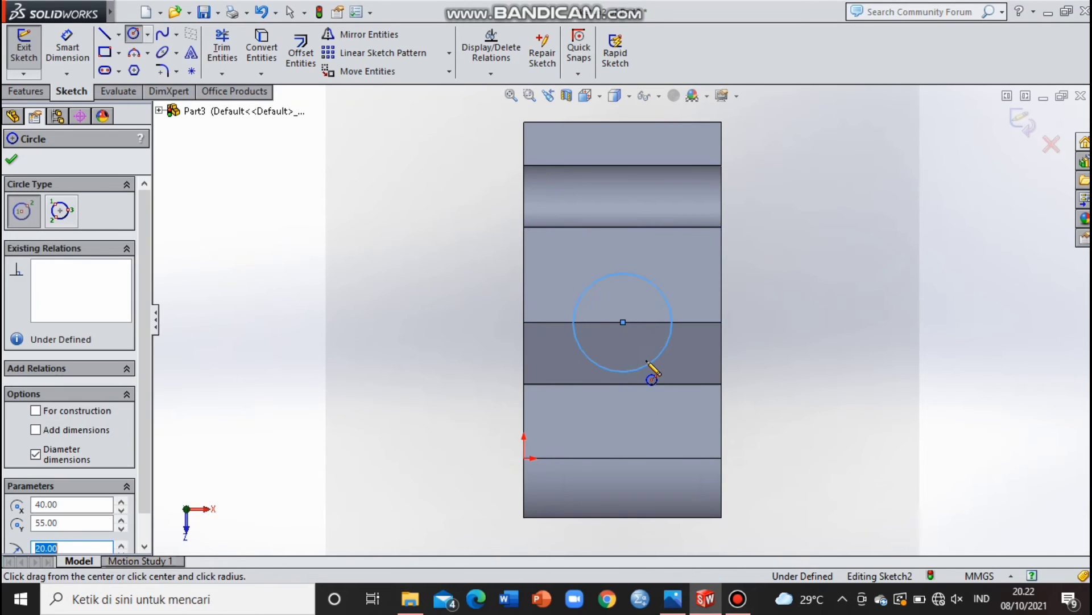
Draw three lines from the circle's left side down, across and back up to its right side.
{"action": "left_click", "coordinate": [107, 35]}
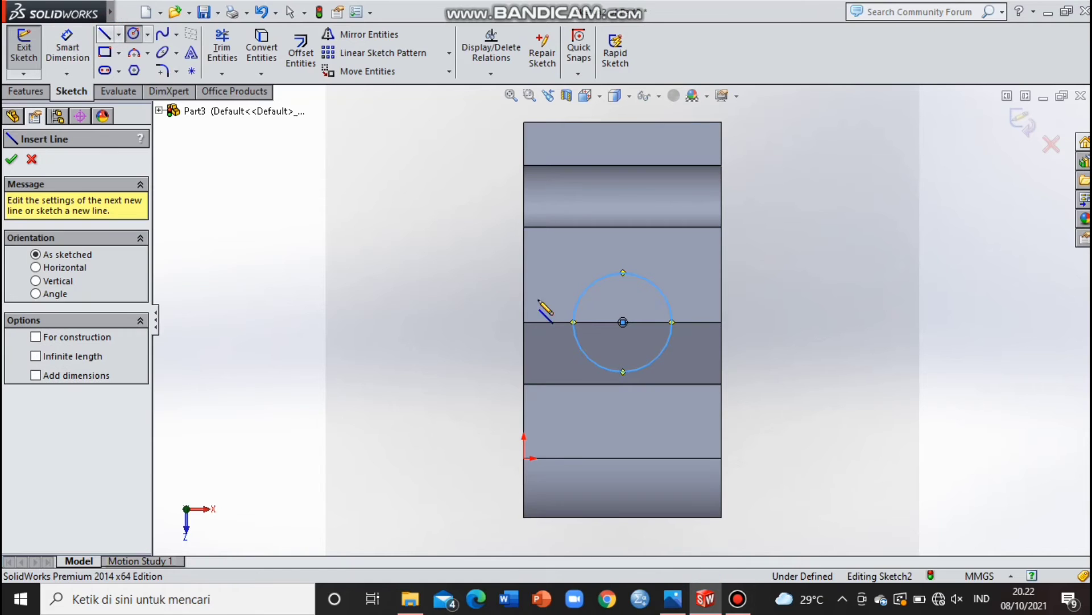
{"action": "left_click", "coordinate": [573, 322]}
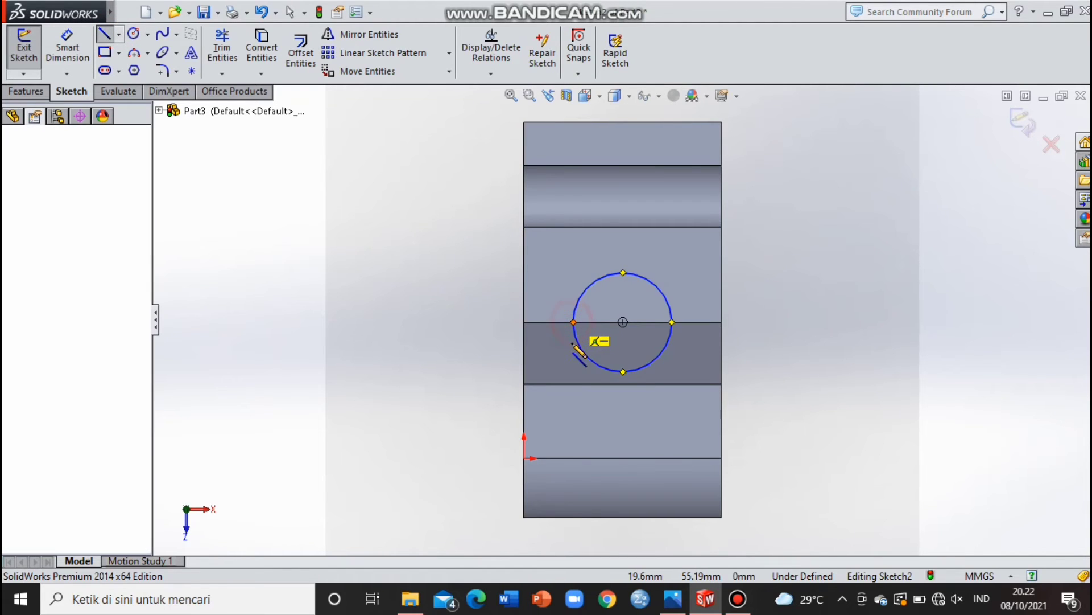
{"action": "left_click", "coordinate": [574, 538]}
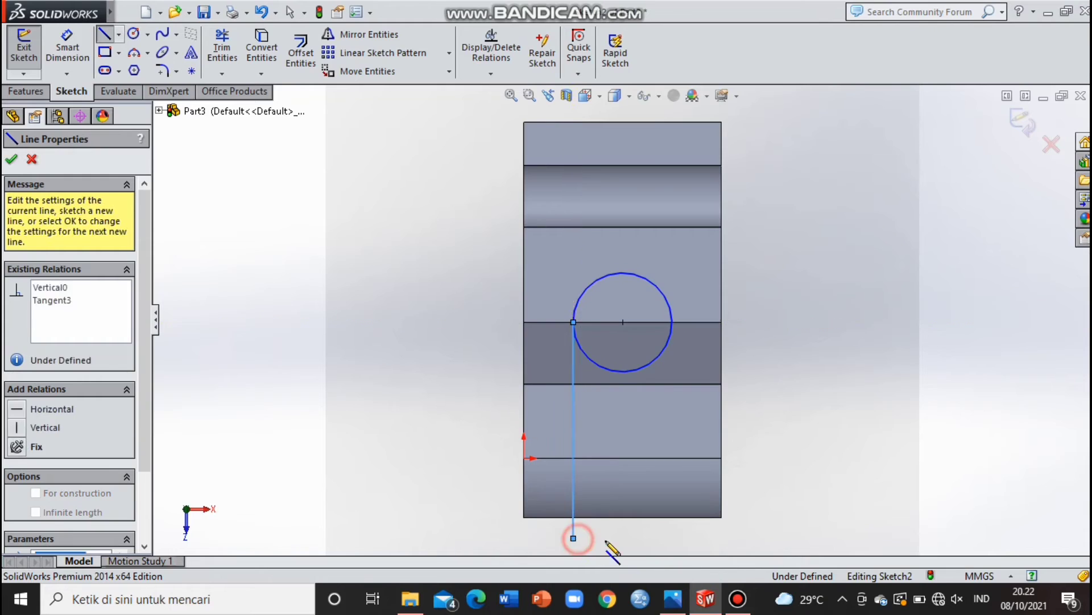
{"action": "left_click", "coordinate": [672, 537]}
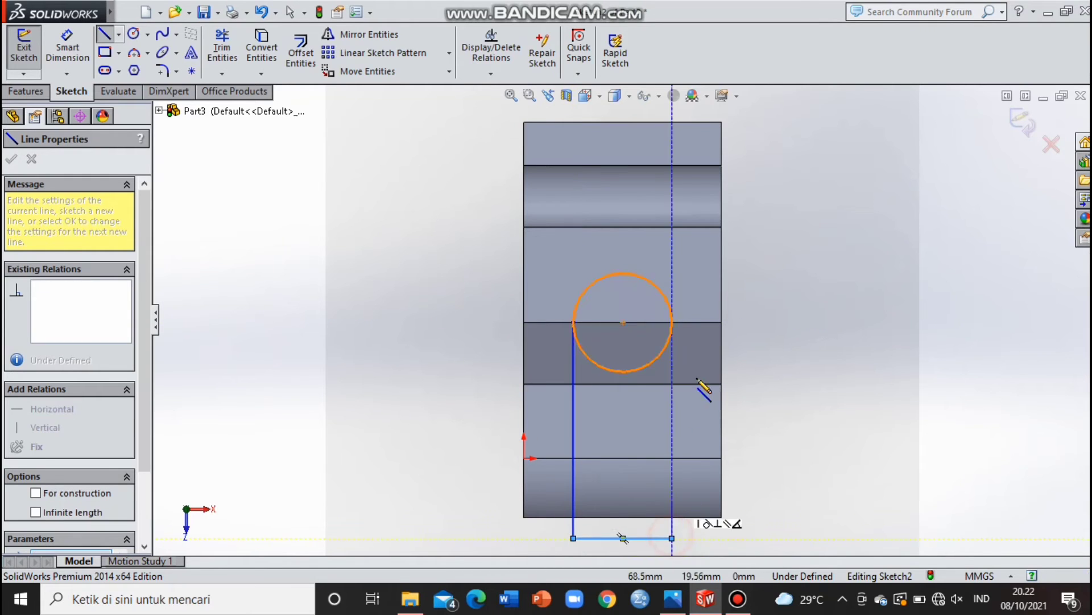
{"action": "left_click", "coordinate": [672, 323]}
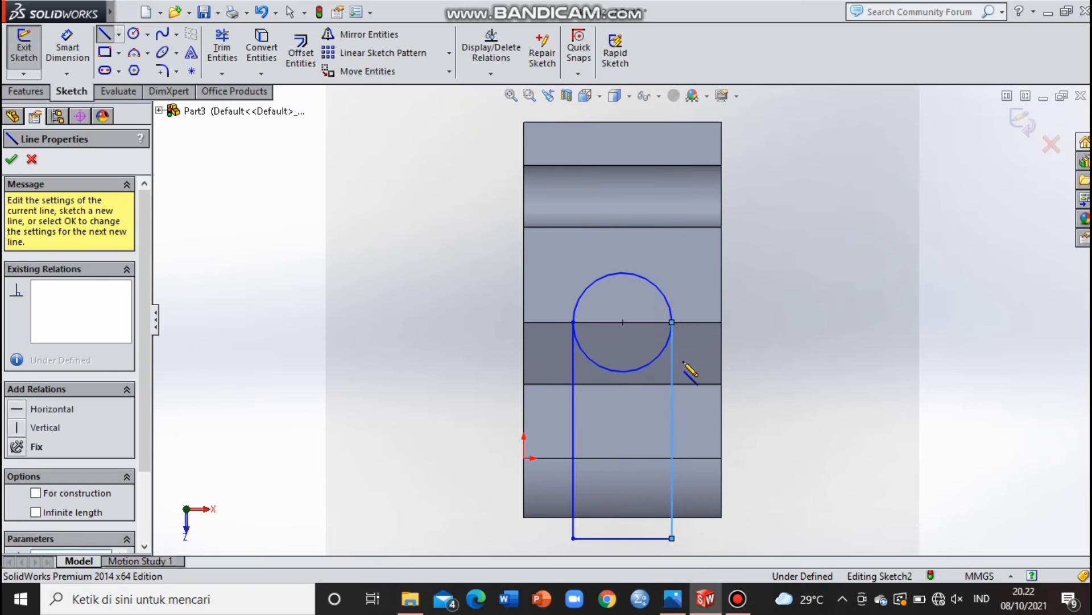
{"action": "key", "text": "Escape"}
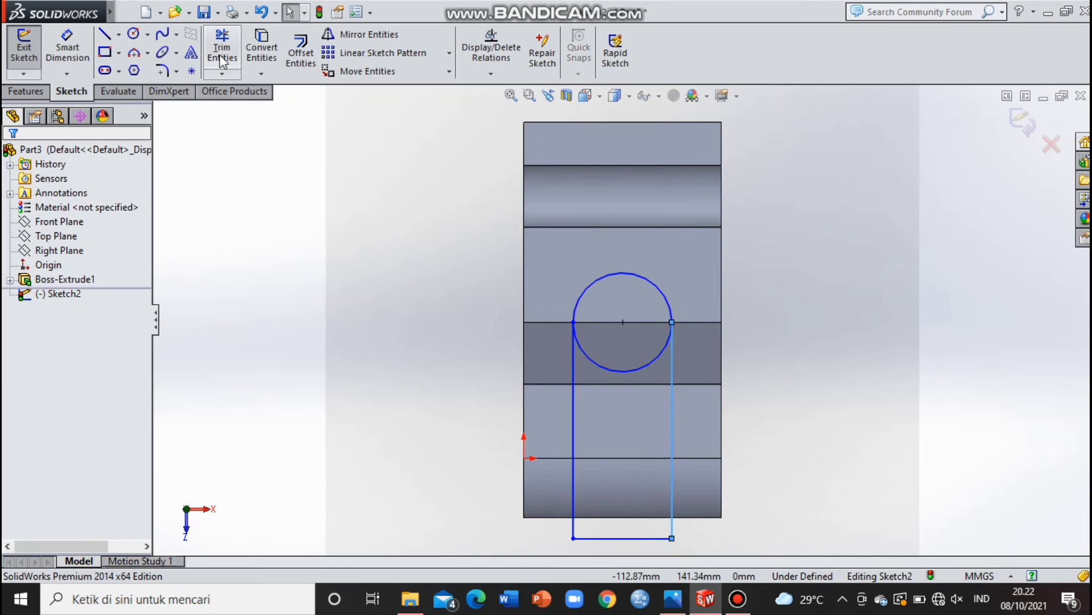
Trim the circle's lower half to leave a U-shaped outline, then view it isometrically.
{"action": "left_click", "coordinate": [221, 67]}
{"action": "left_click_drag", "start_coordinate": [629, 362], "coordinate": [629, 372]}
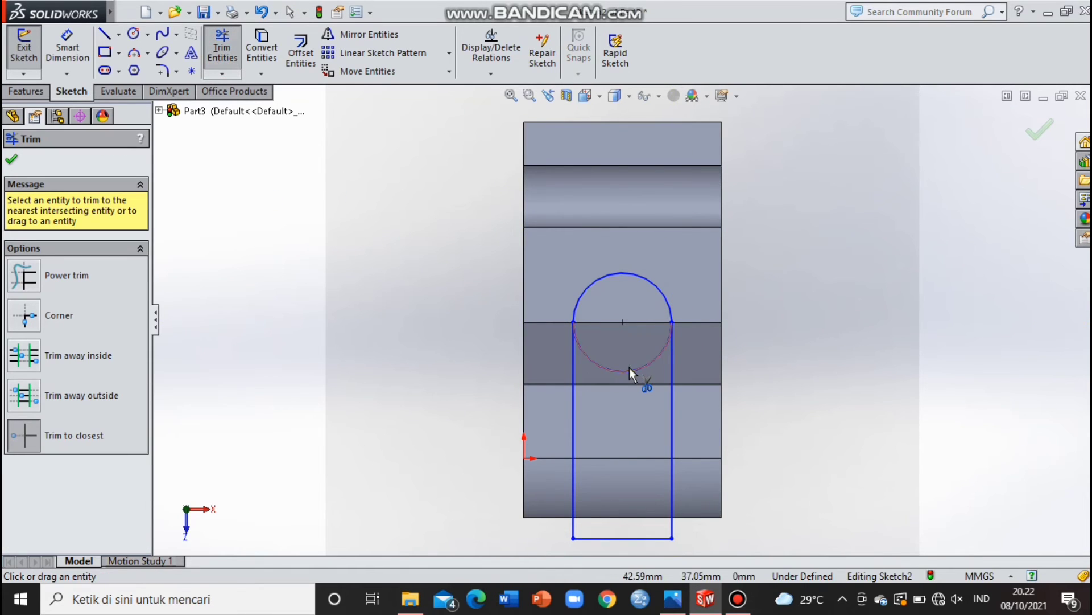
{"action": "key", "text": "Escape"}
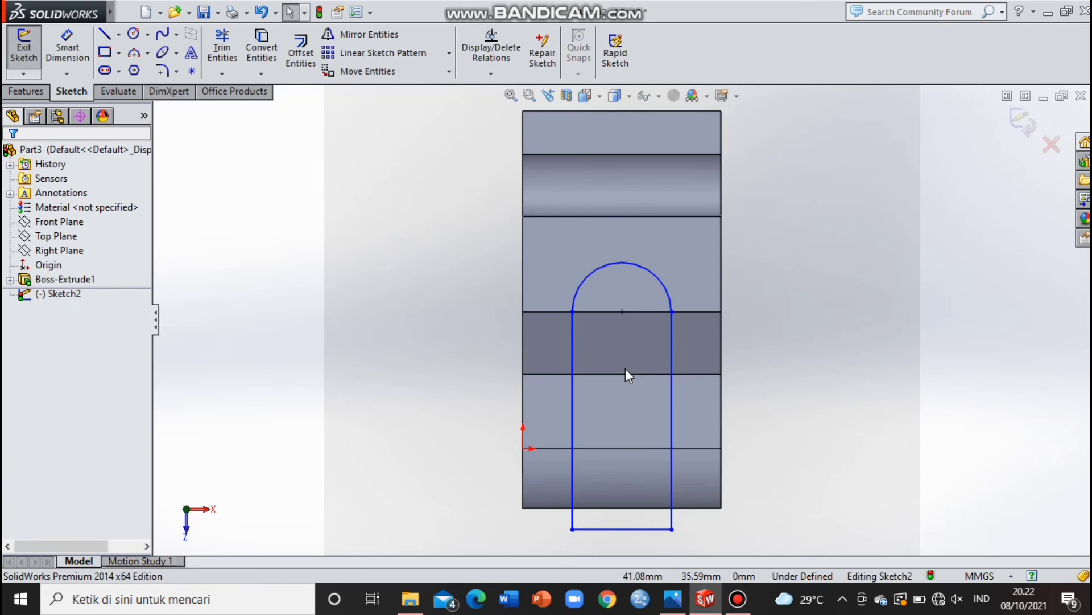
{"action": "key", "text": "ctrl+7"}
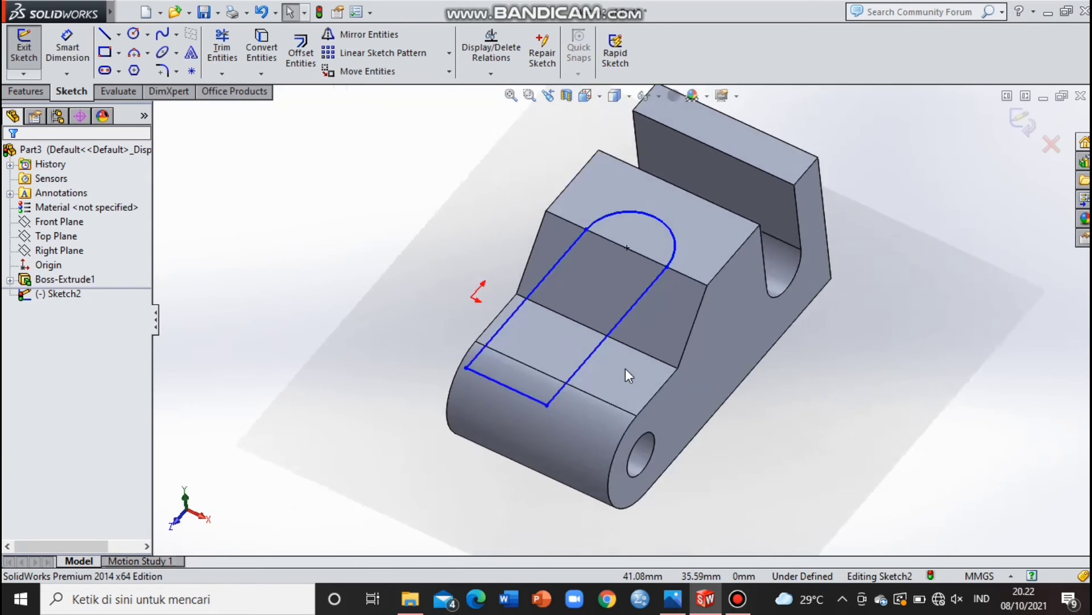
Extrude-cut the U-slot sketch 150 mm blind, splitting the holed end into two arms.
{"action": "left_click", "coordinate": [45, 92]}
{"action": "left_click", "coordinate": [46, 60]}
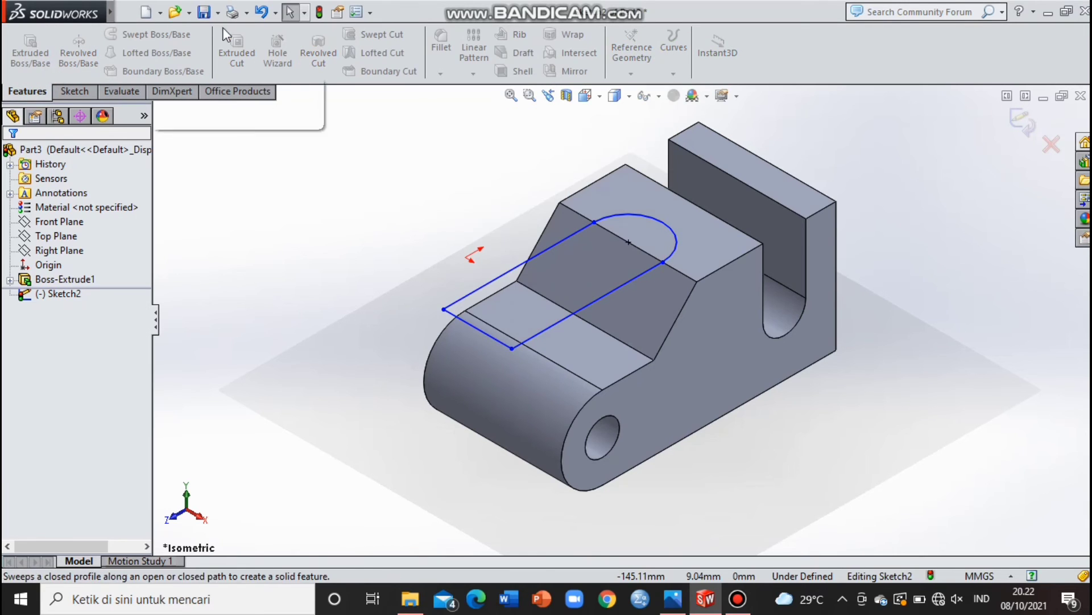
{"action": "left_click", "coordinate": [241, 58]}
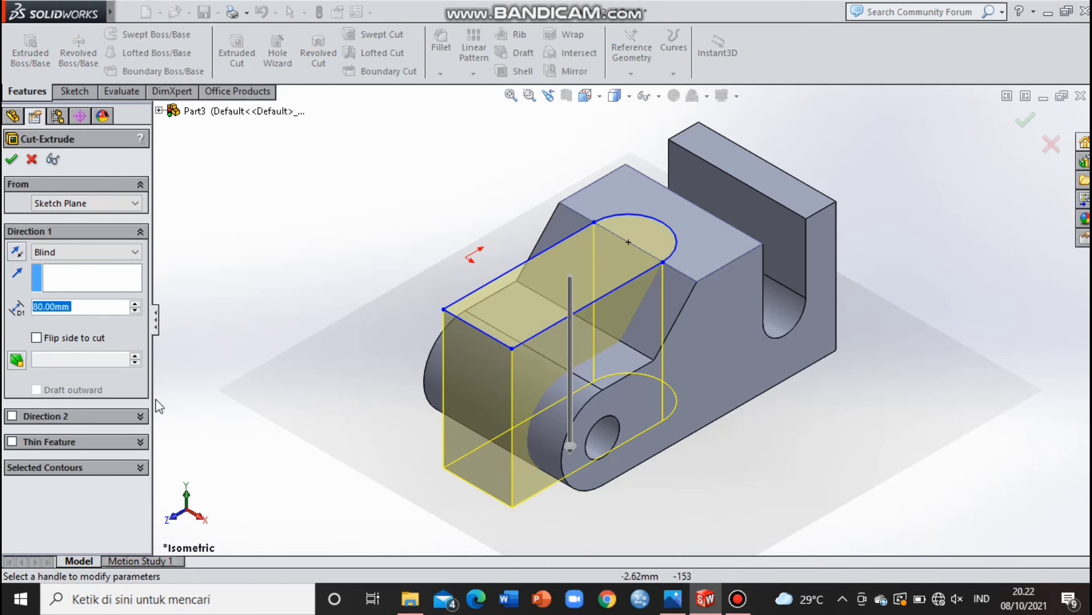
{"action": "type", "text": "1"}
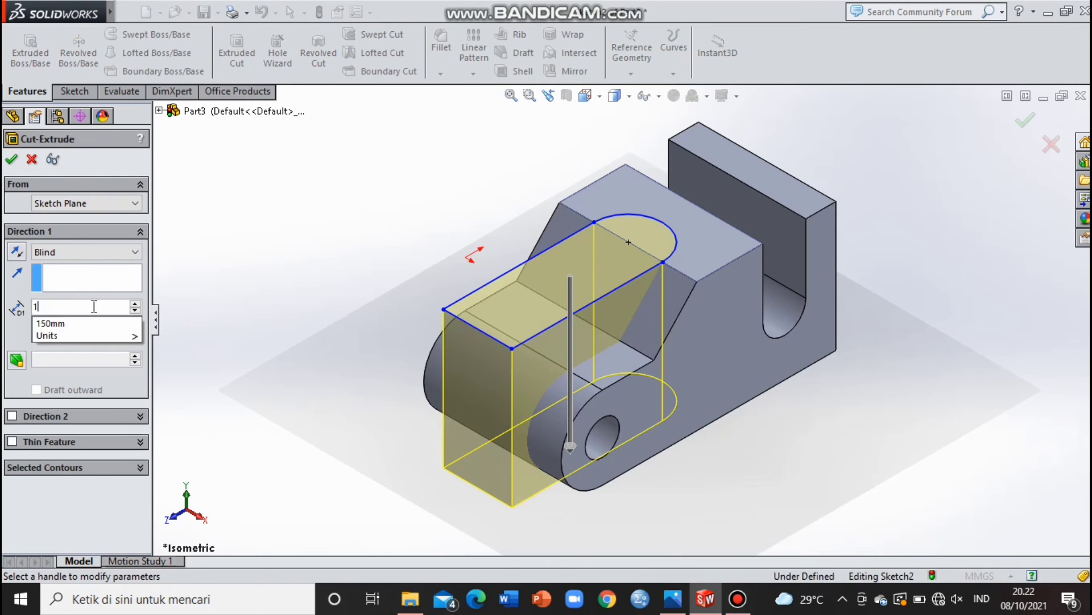
{"action": "type", "text": "5"}
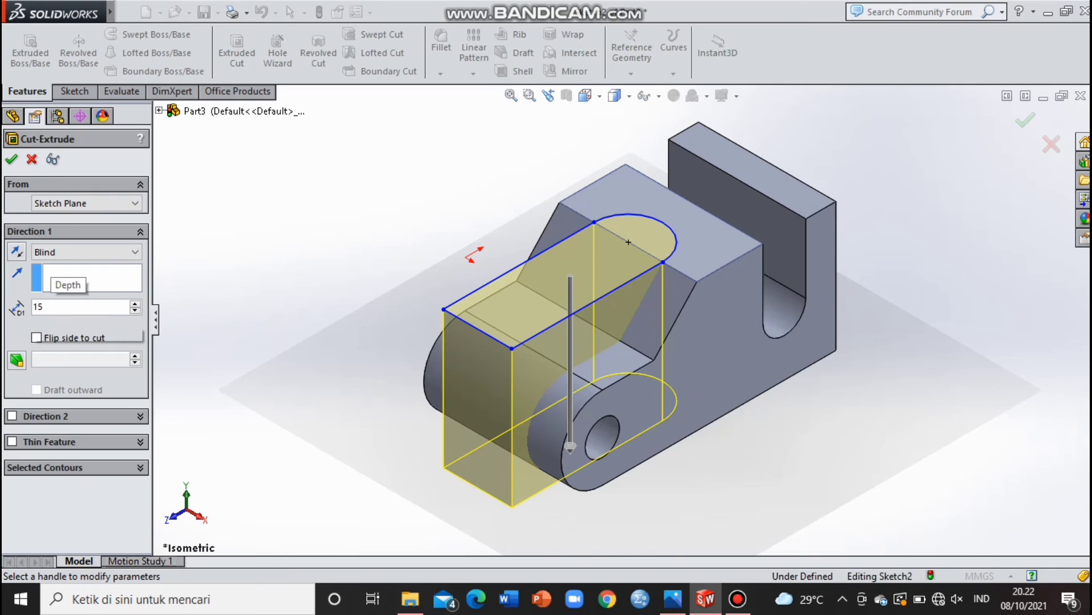
{"action": "type", "text": "0"}
{"action": "key", "text": "Return"}
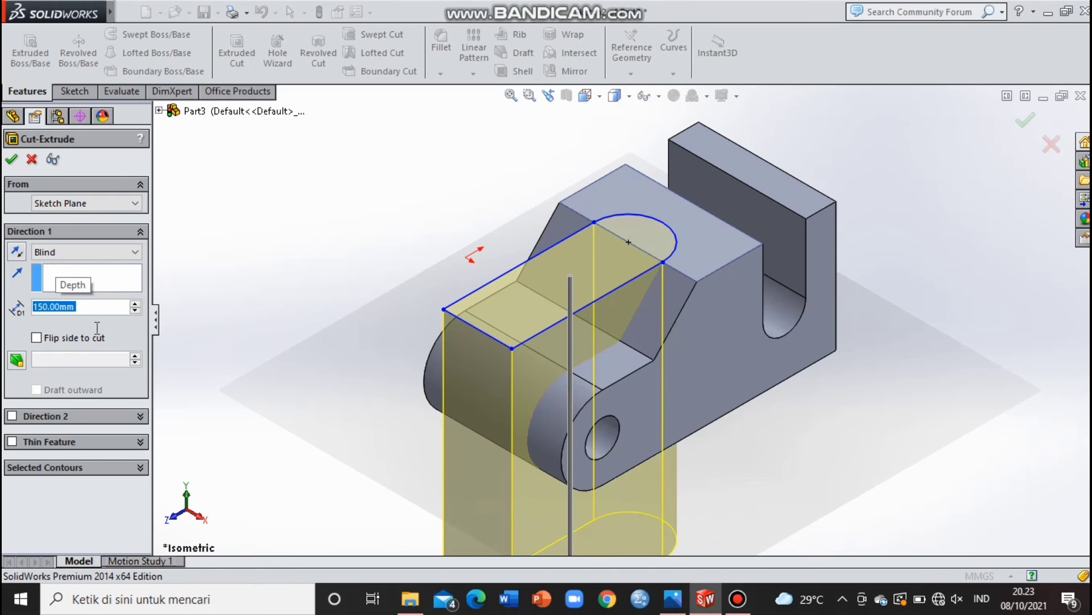
{"action": "key", "text": "Return"}
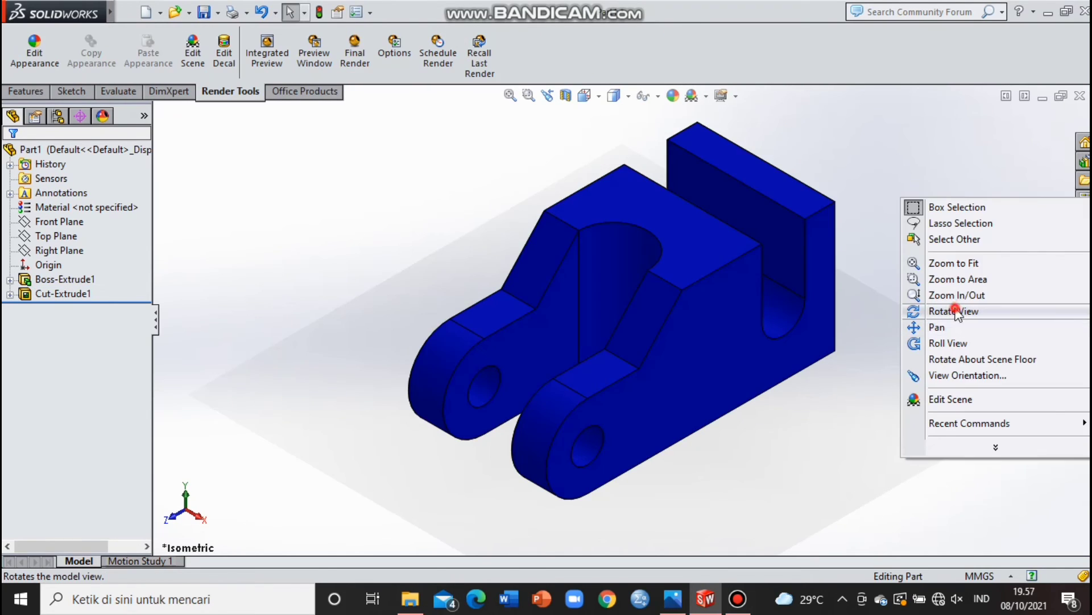
{"action": "left_click", "coordinate": [962, 310]}
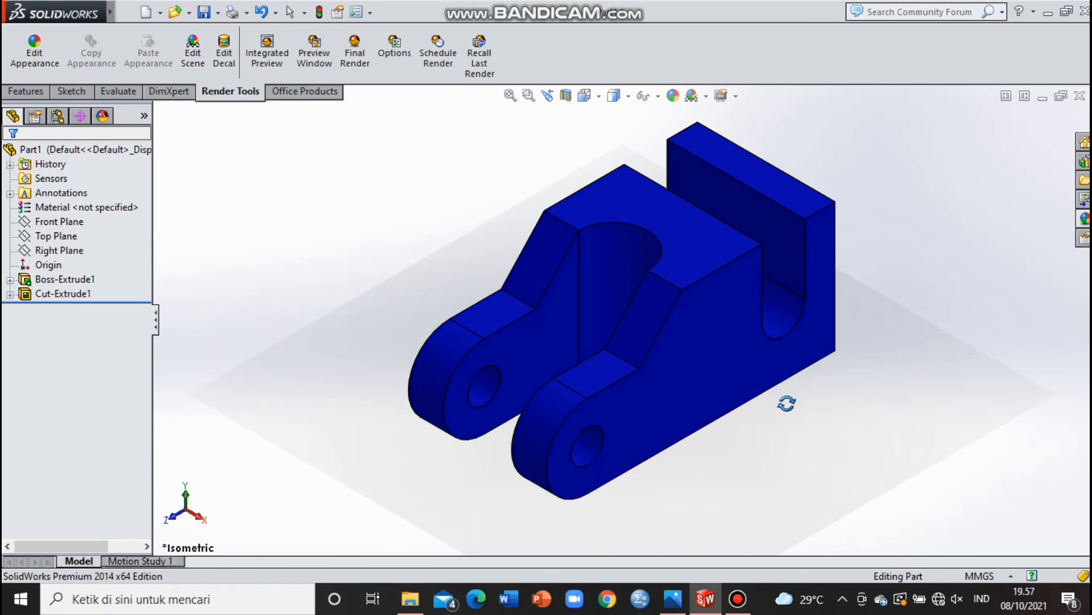
Orbit the blue bracket to inspect its underside, then return to the isometric view.
{"action": "mouse_move", "coordinate": [787, 403]}
{"action": "left_mouse_down"}
{"action": "mouse_move", "coordinate": [905, 412]}
{"action": "mouse_move", "coordinate": [861, 452]}
{"action": "mouse_move", "coordinate": [837, 497]}
{"action": "mouse_move", "coordinate": [814, 506]}
{"action": "mouse_move", "coordinate": [790, 486]}
{"action": "mouse_move", "coordinate": [795, 417]}
{"action": "mouse_move", "coordinate": [763, 391]}
{"action": "mouse_move", "coordinate": [726, 395]}
{"action": "mouse_move", "coordinate": [682, 437]}
{"action": "mouse_move", "coordinate": [548, 507]}
{"action": "mouse_move", "coordinate": [438, 548]}
{"action": "mouse_move", "coordinate": [359, 554]}
{"action": "left_mouse_up"}
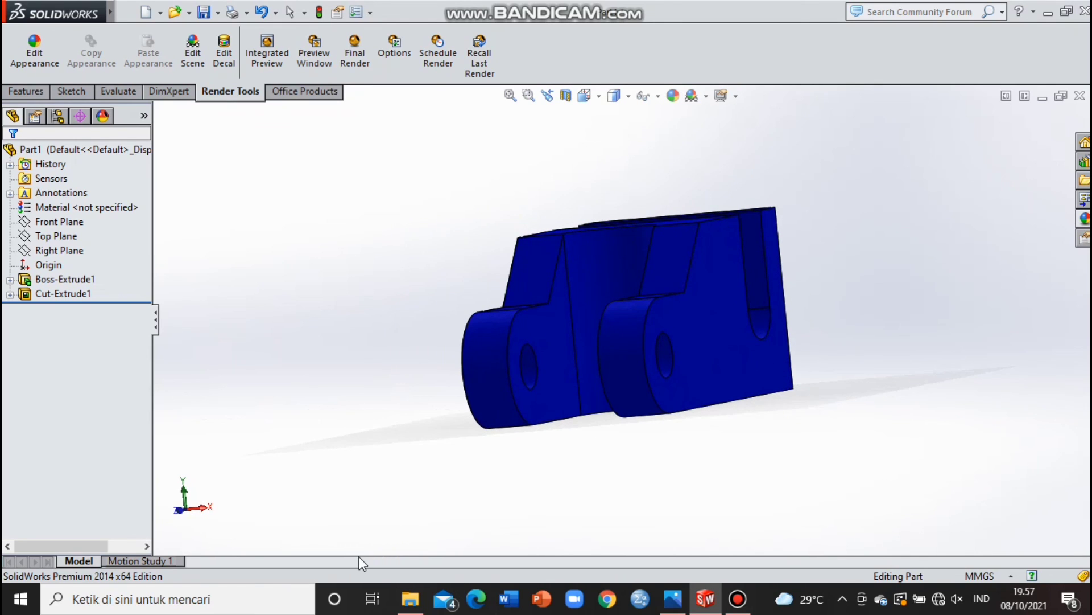
{"action": "key", "text": "ctrl+7"}
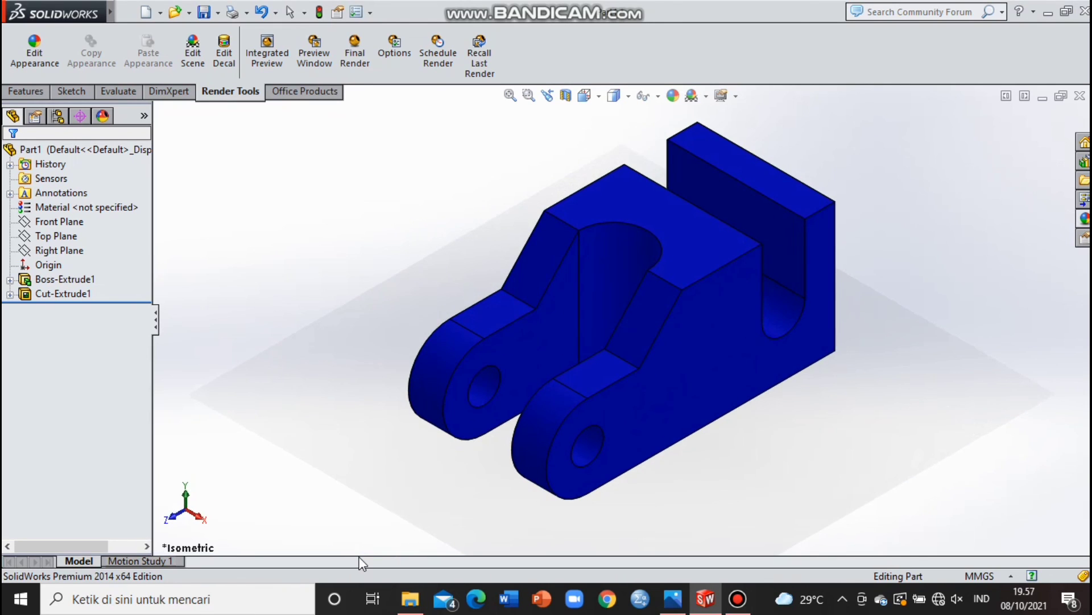